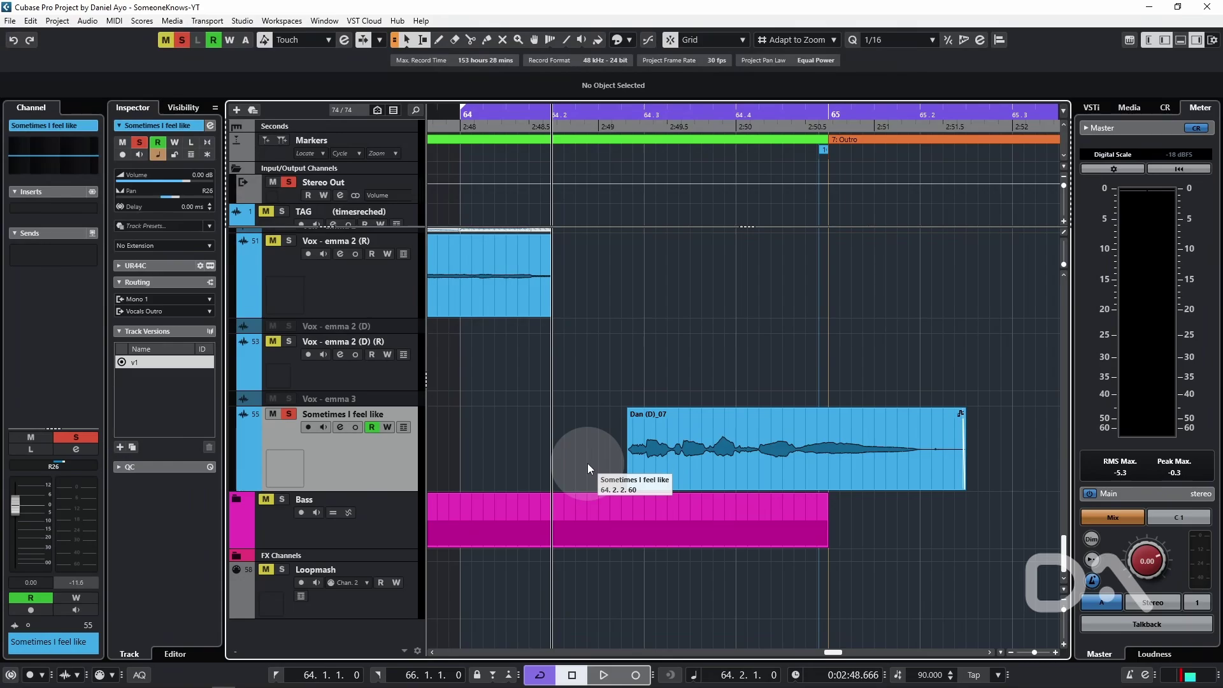
# Step: Play back the Dan (D)_07 vocal to audition it, then scroll to the clip
pyautogui.press('space')
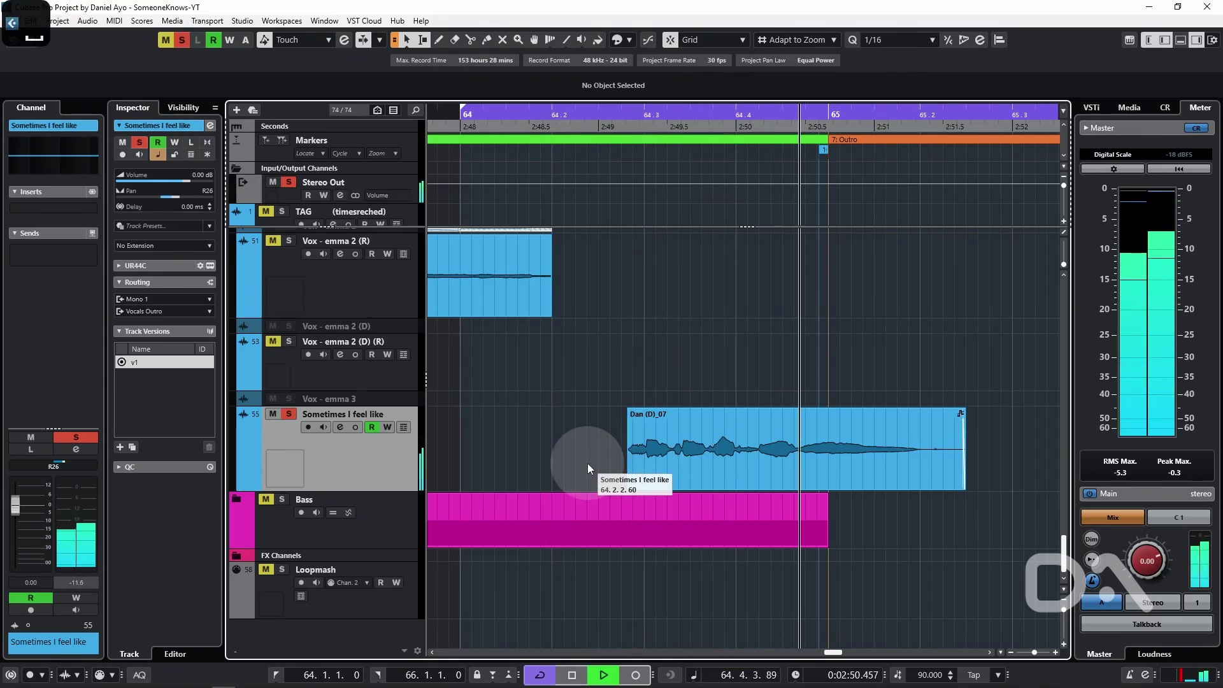
pyautogui.press('space')
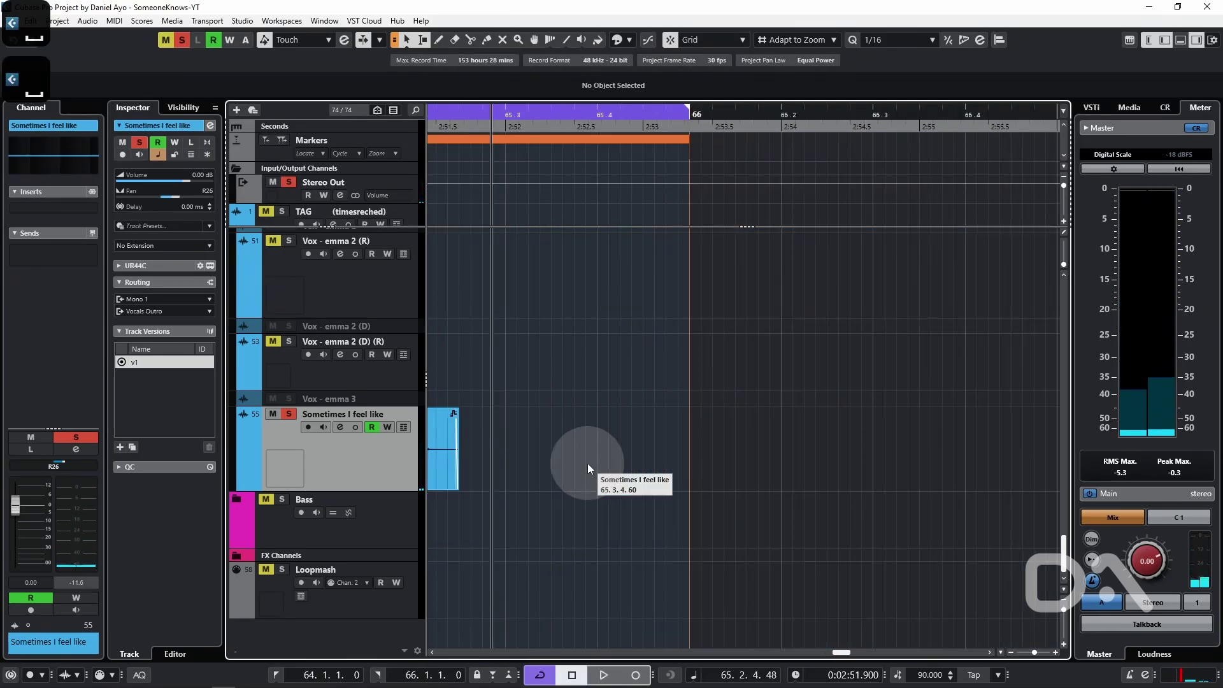
pyautogui.scroll(1, 587, 464)
pyautogui.hscroll(-3, 848, 459)
pyautogui.hscroll(-3, 847, 459)
pyautogui.scroll(1, 847, 458)
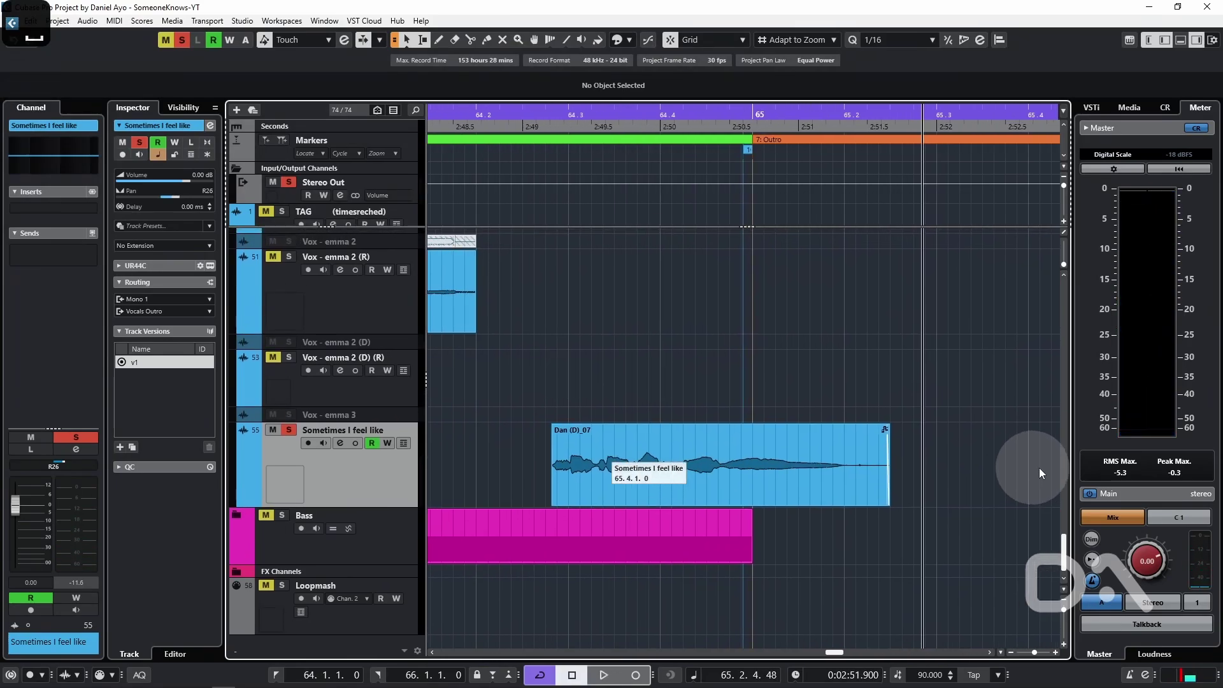
# Step: Split Dan (D)_07 in two, open the first part in the Sample Editor and analyse it for VariAudio
pyautogui.click(711, 482)
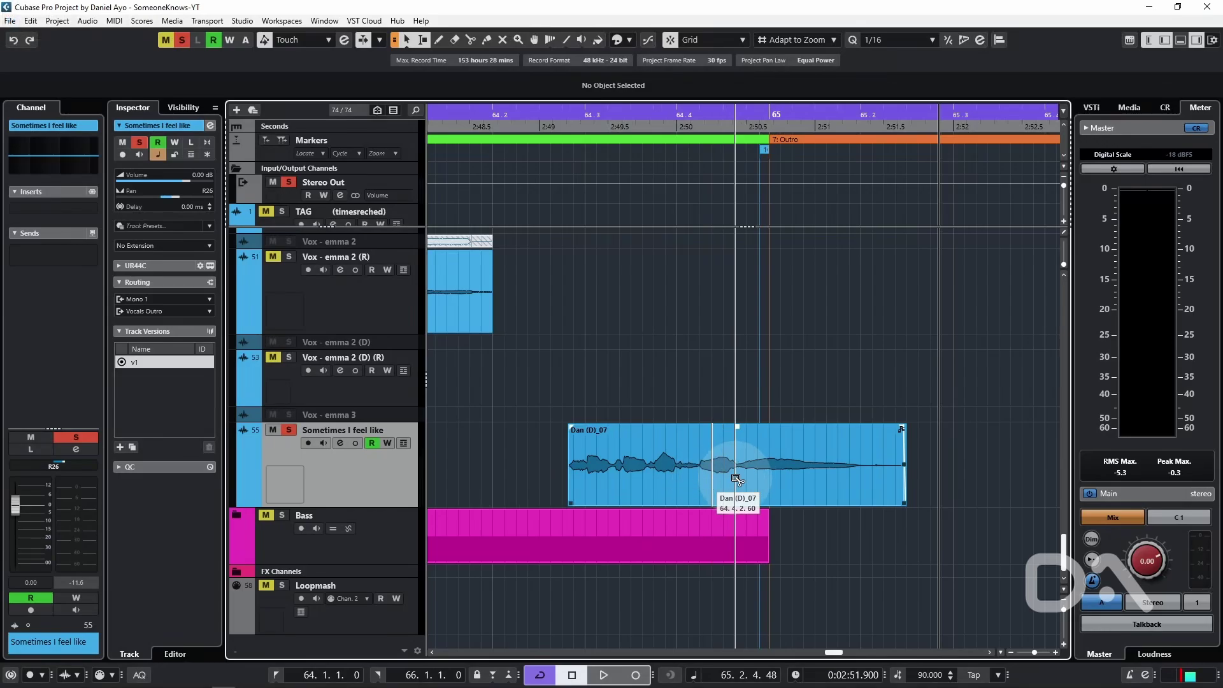
pyautogui.click(735, 479)
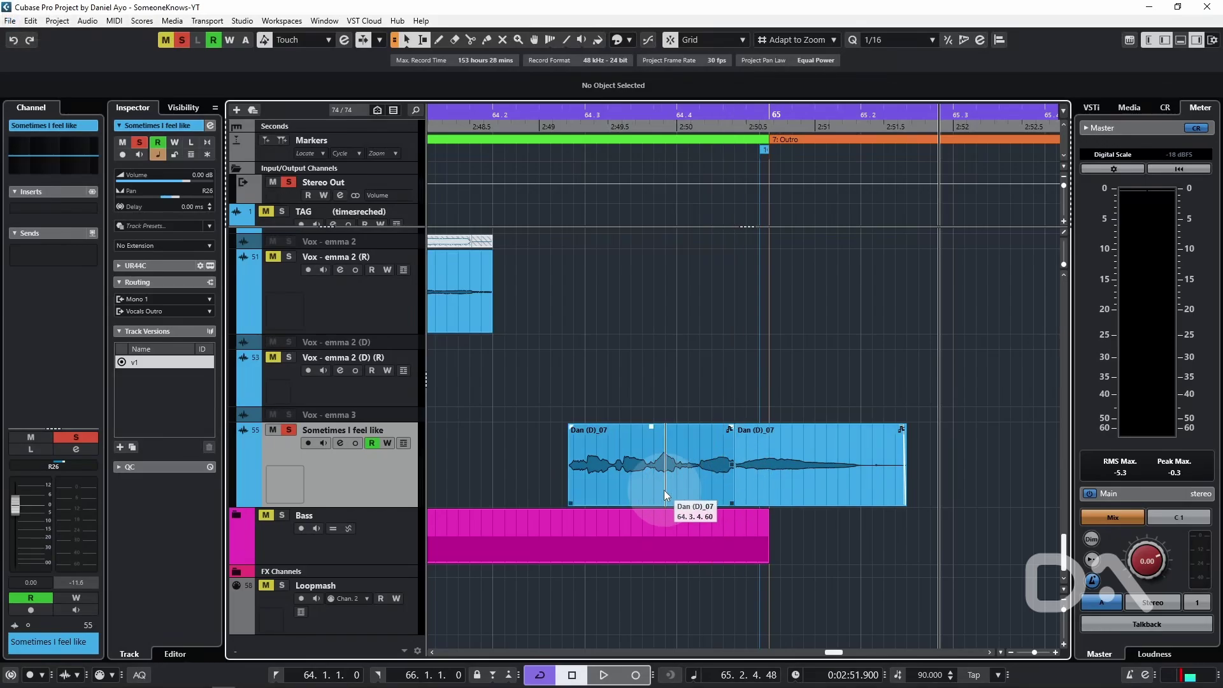
pyautogui.click(664, 491)
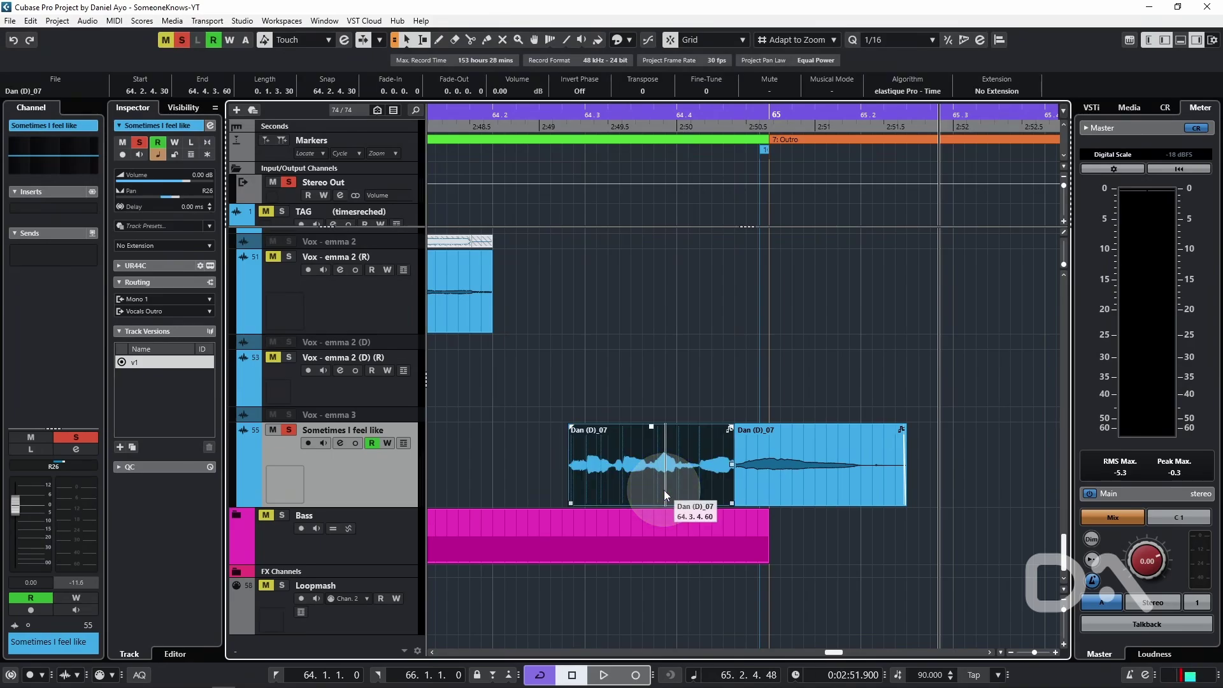
pyautogui.press('Return')
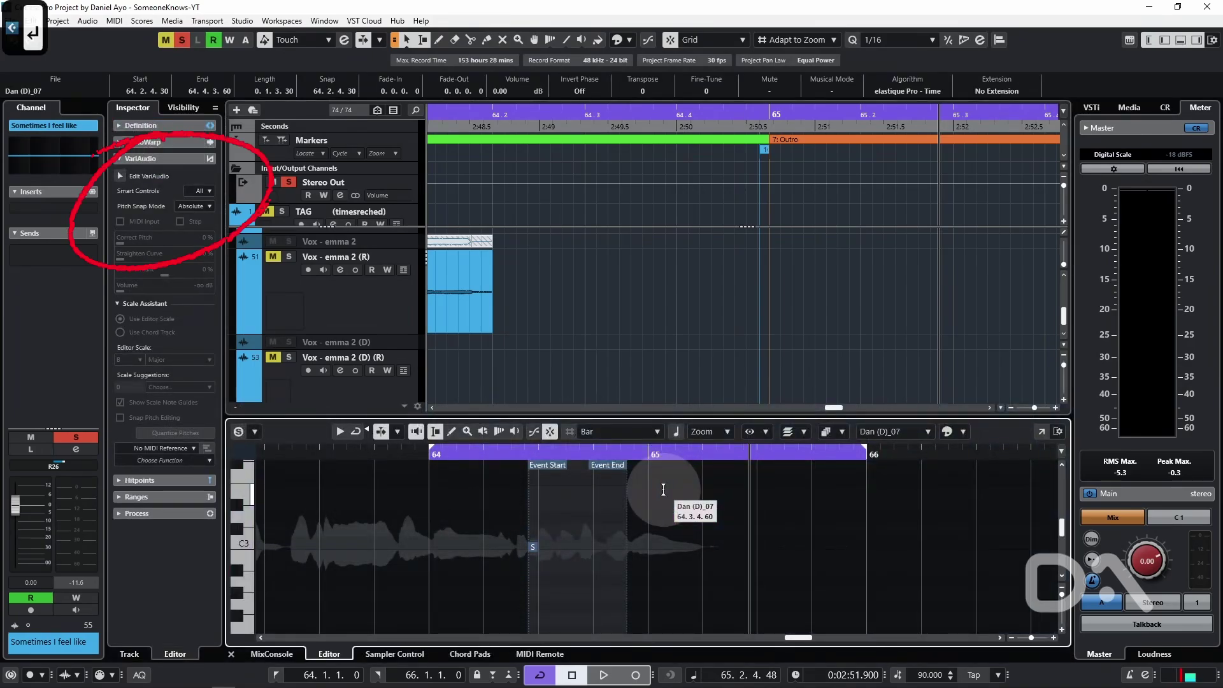
pyautogui.click(121, 177)
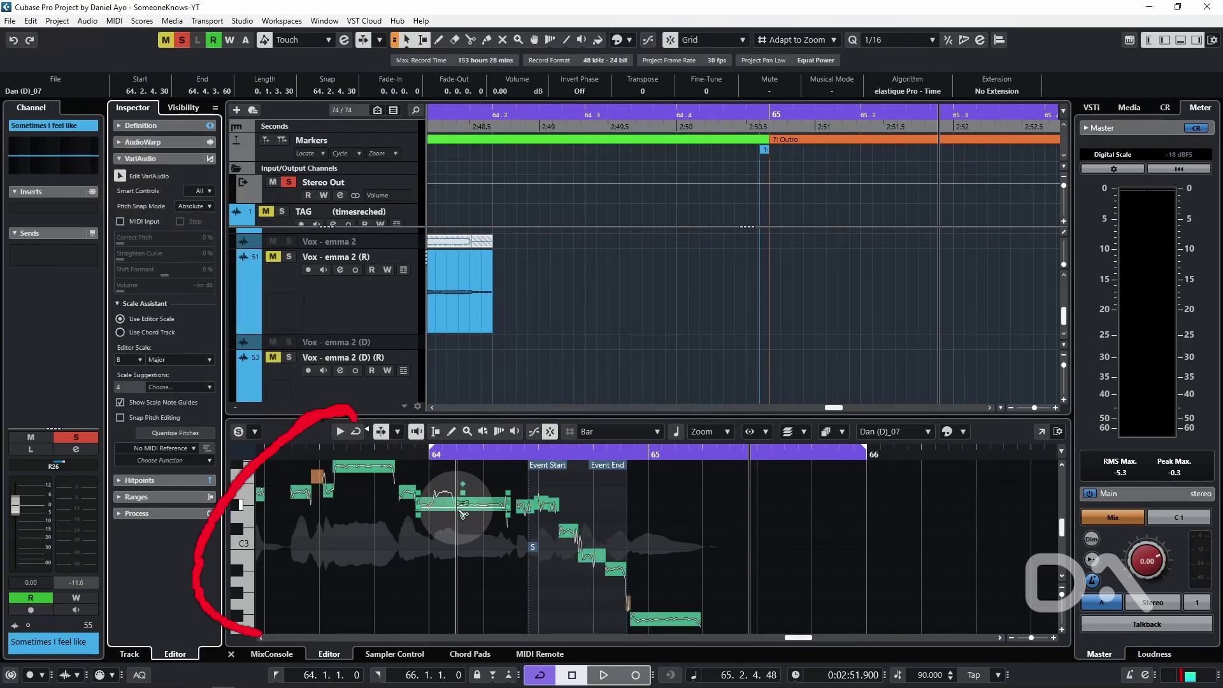
pyautogui.moveTo(512, 452)
pyautogui.mouseDown()
pyautogui.moveTo(524, 427)
pyautogui.moveTo(526, 469)
pyautogui.moveTo(536, 468)
pyautogui.mouseUp()
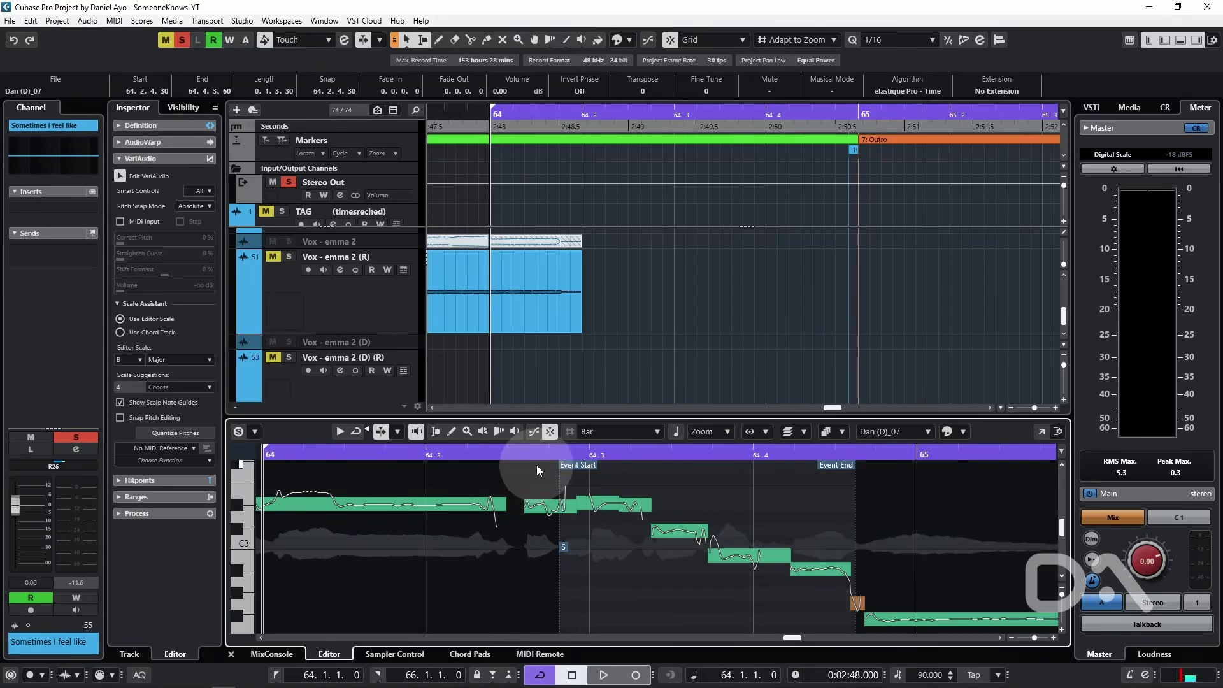
# Step: Undo the VariAudio analysis and bounce the first split part, replacing the original event
pyautogui.hotkey('ctrl', 'z')
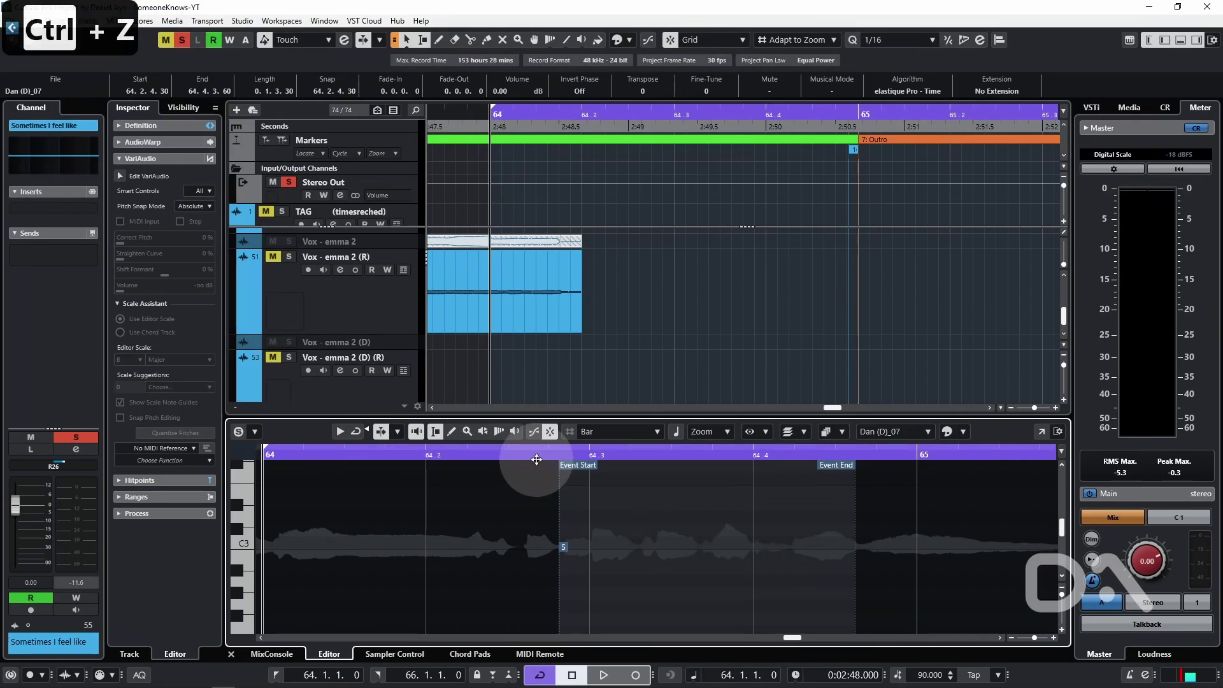
pyautogui.moveTo(685, 116); pyautogui.dragTo(692, 119)
pyautogui.click(648, 354)
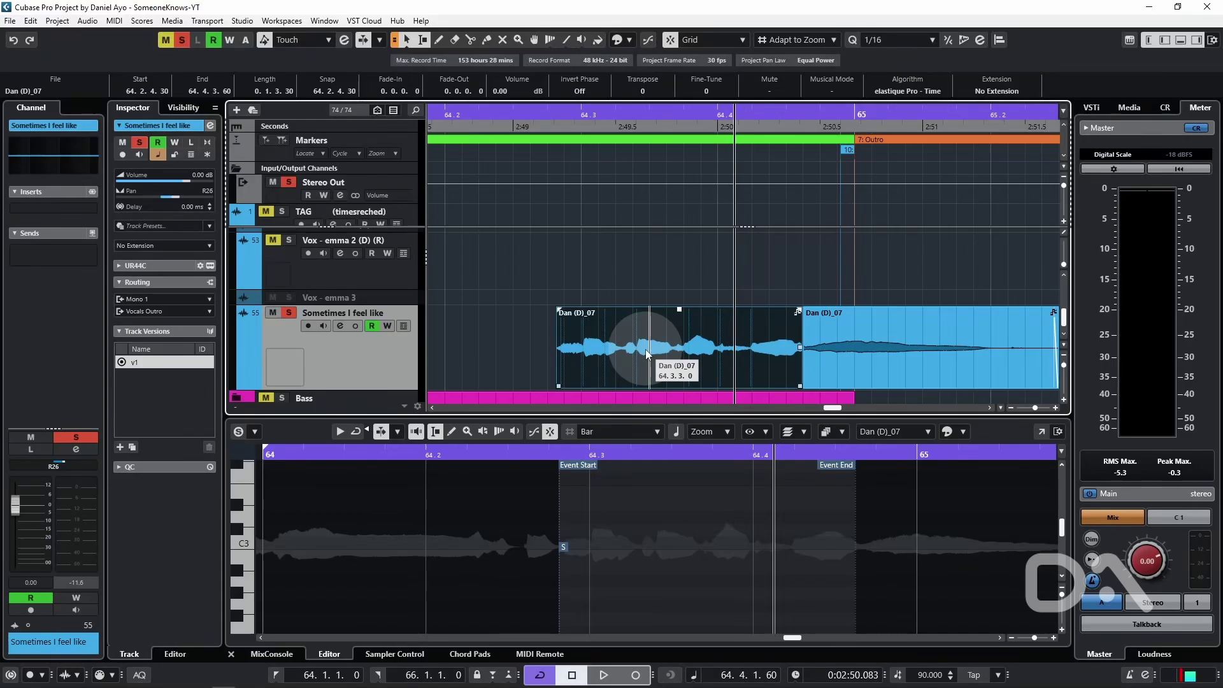
pyautogui.click(88, 20)
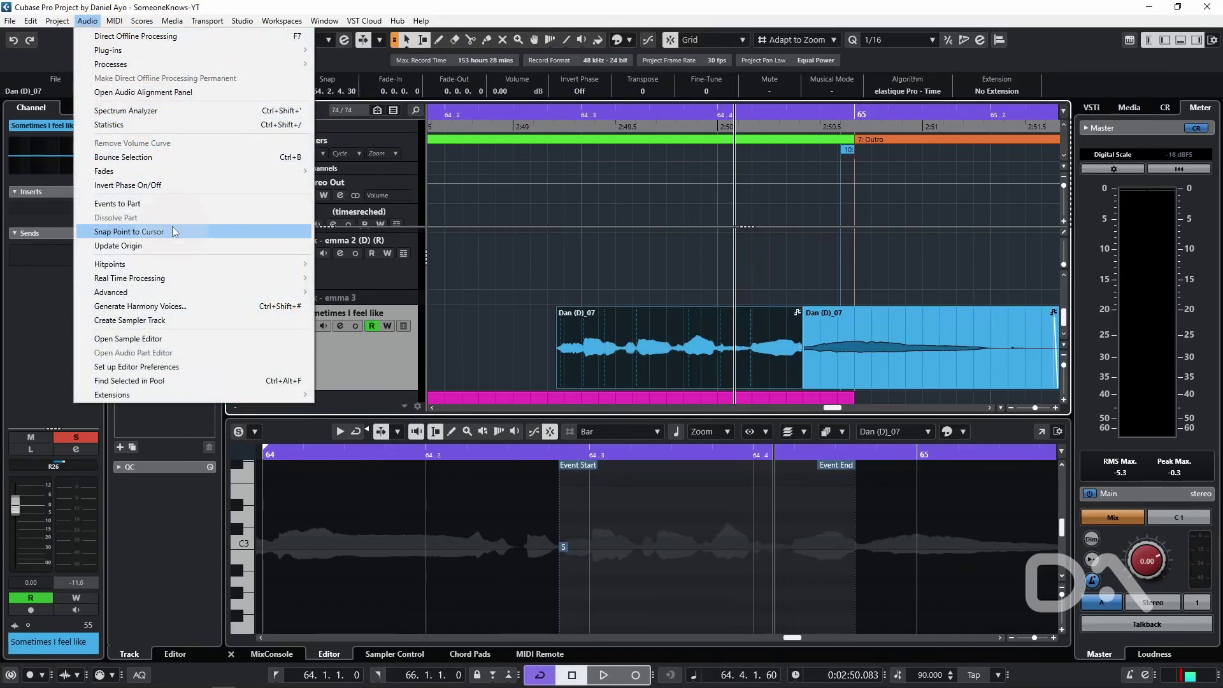
pyautogui.click(148, 157)
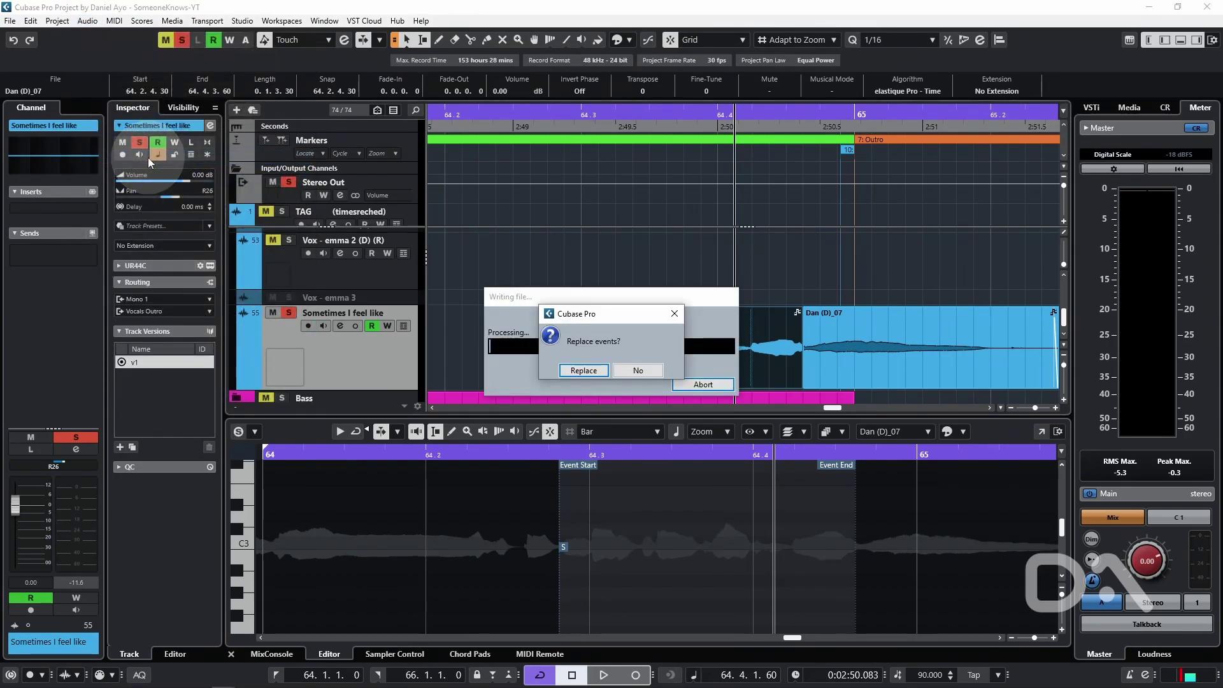
pyautogui.click(584, 370)
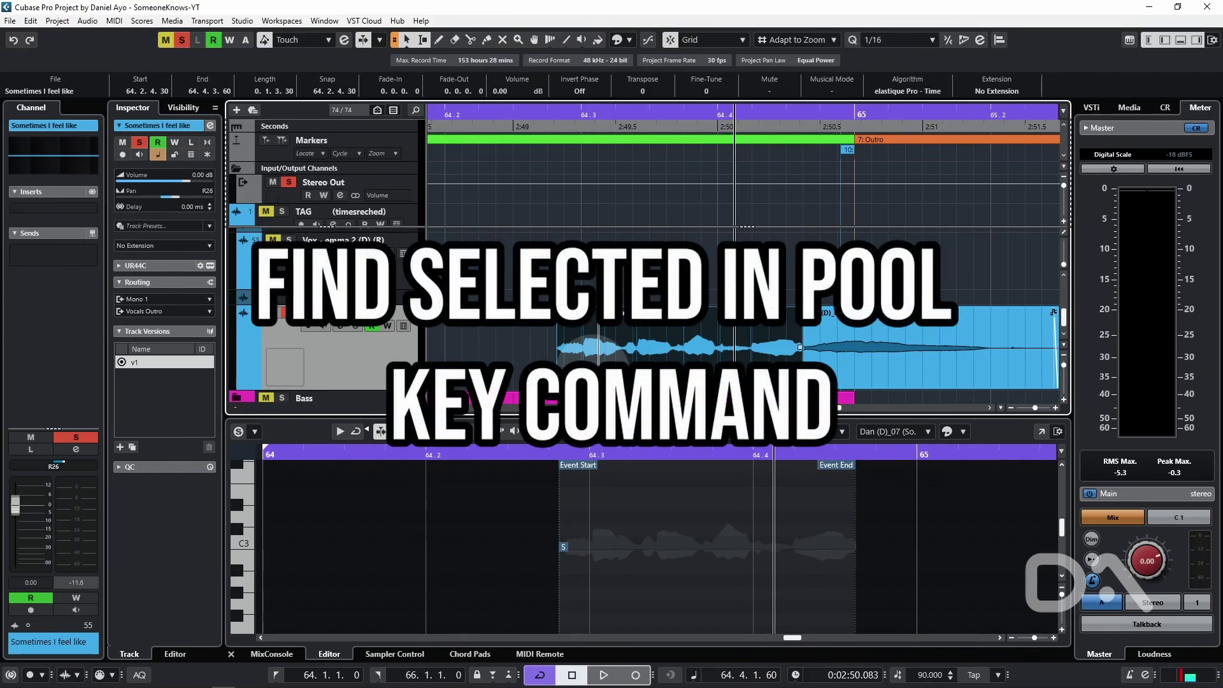
pyautogui.hotkey('ctrl', 'alt', 'f')
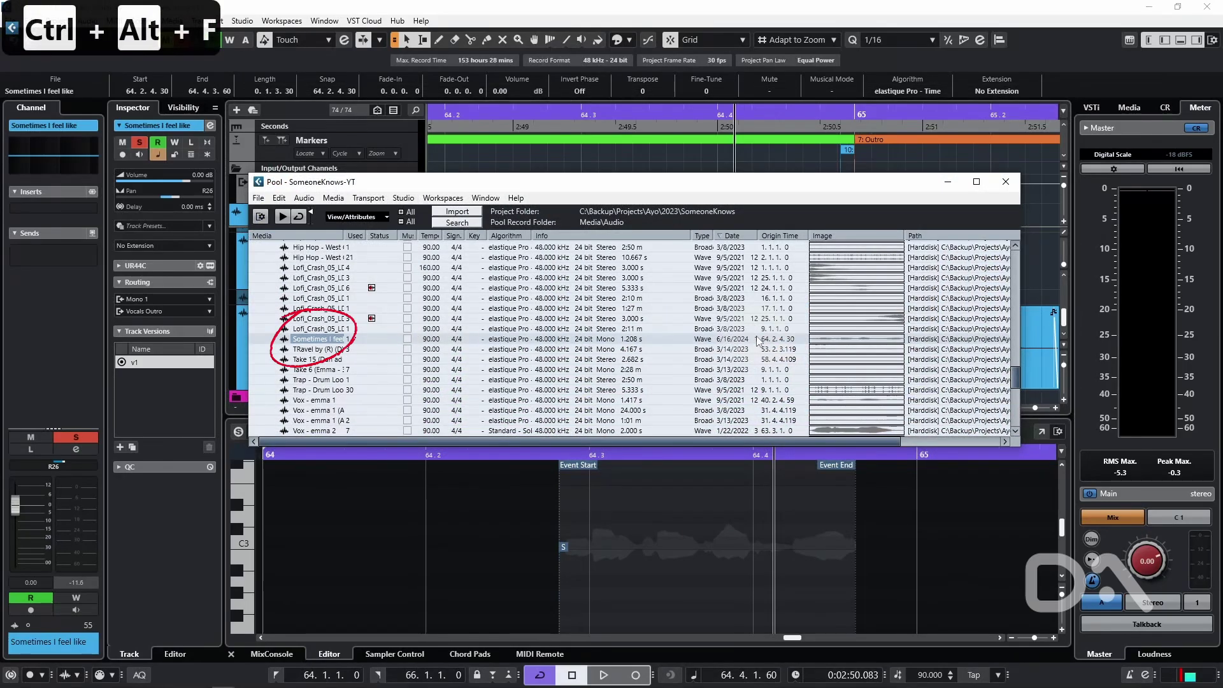
pyautogui.click(1005, 181)
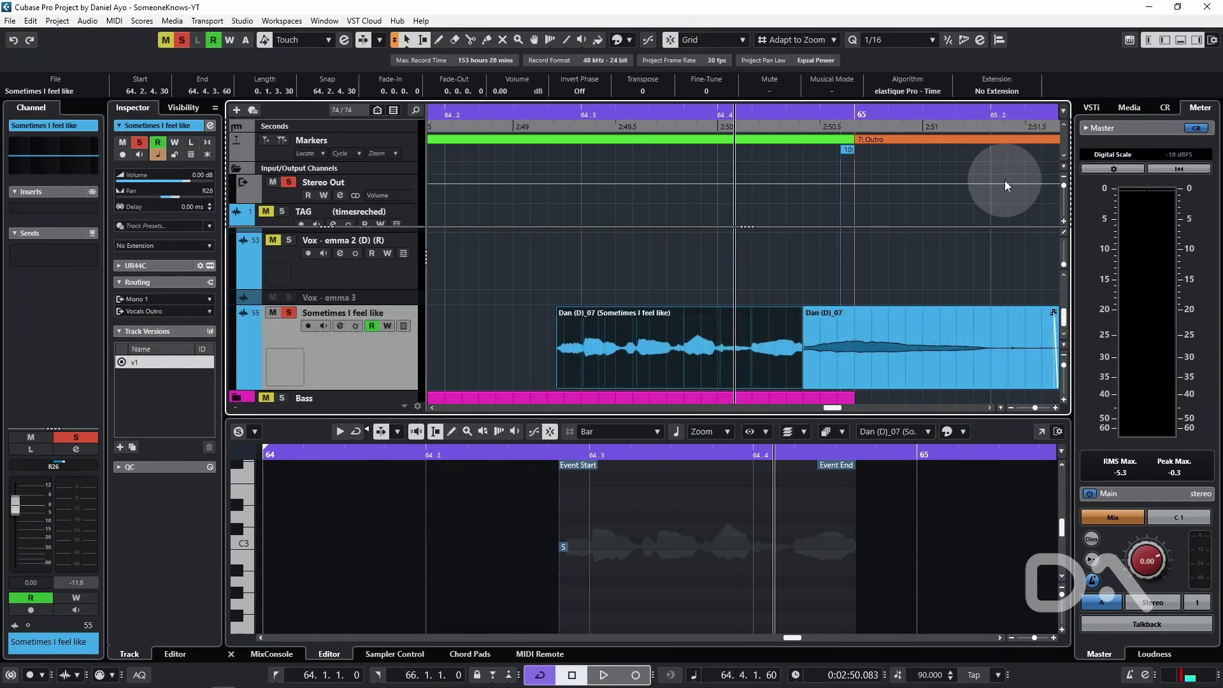
# Step: Enable Edit VariAudio on the bounced 'Dan (D)_07 (Sometimes I feel like-02)' event and zoom into its segments
pyautogui.click(696, 502)
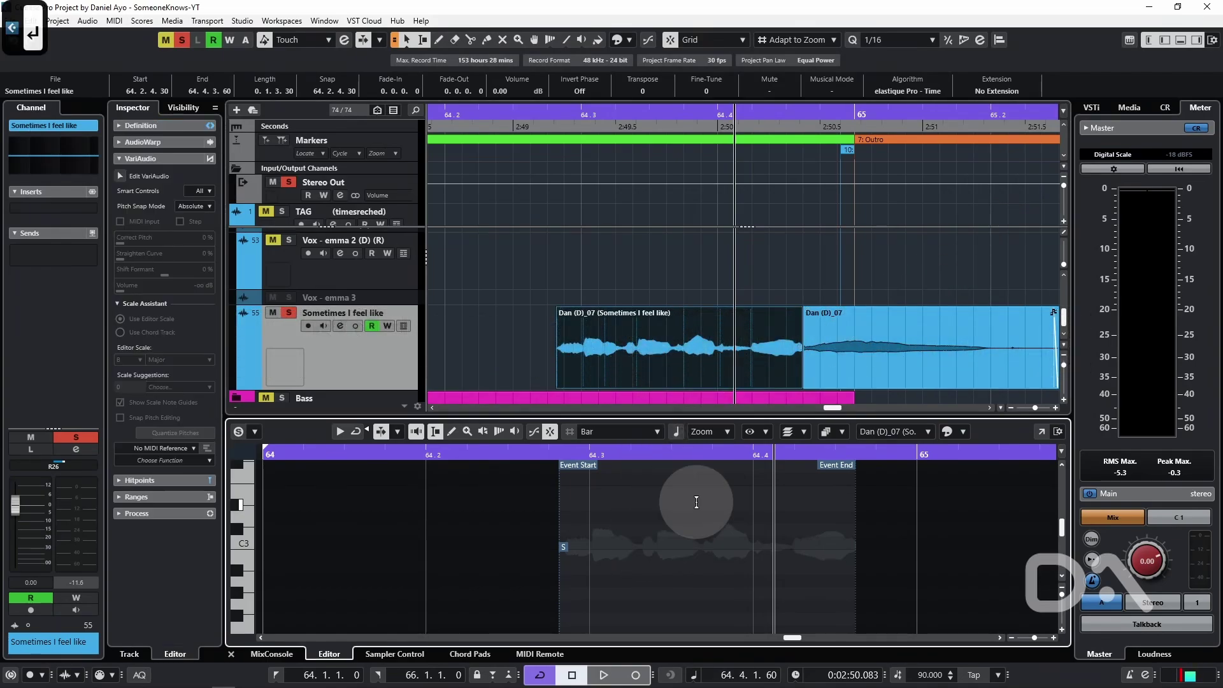
pyautogui.click(122, 176)
pyautogui.click(121, 177)
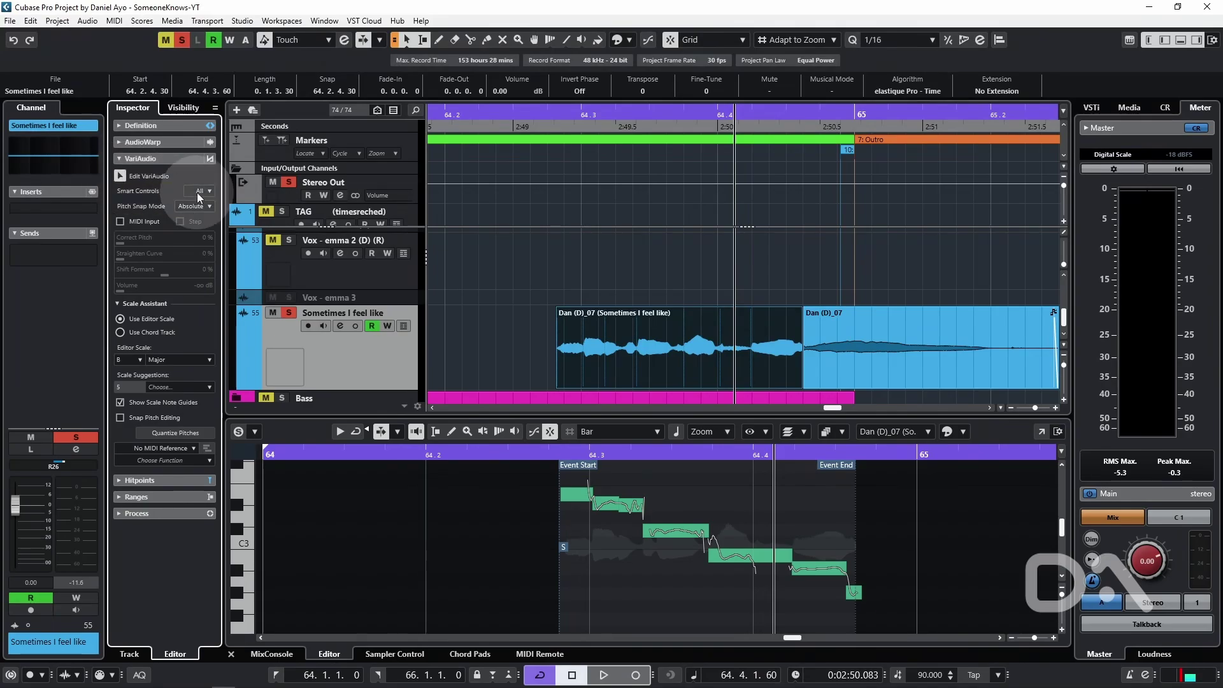
pyautogui.moveTo(561, 454); pyautogui.dragTo(558, 470)
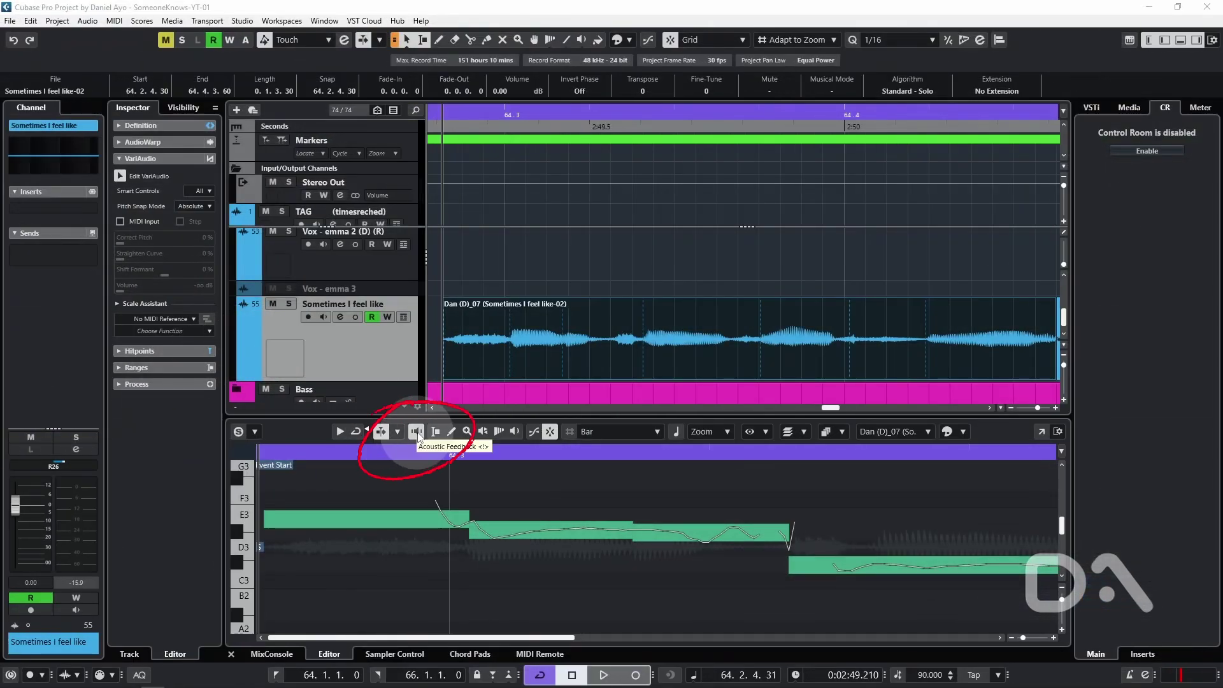
pyautogui.click(192, 191)
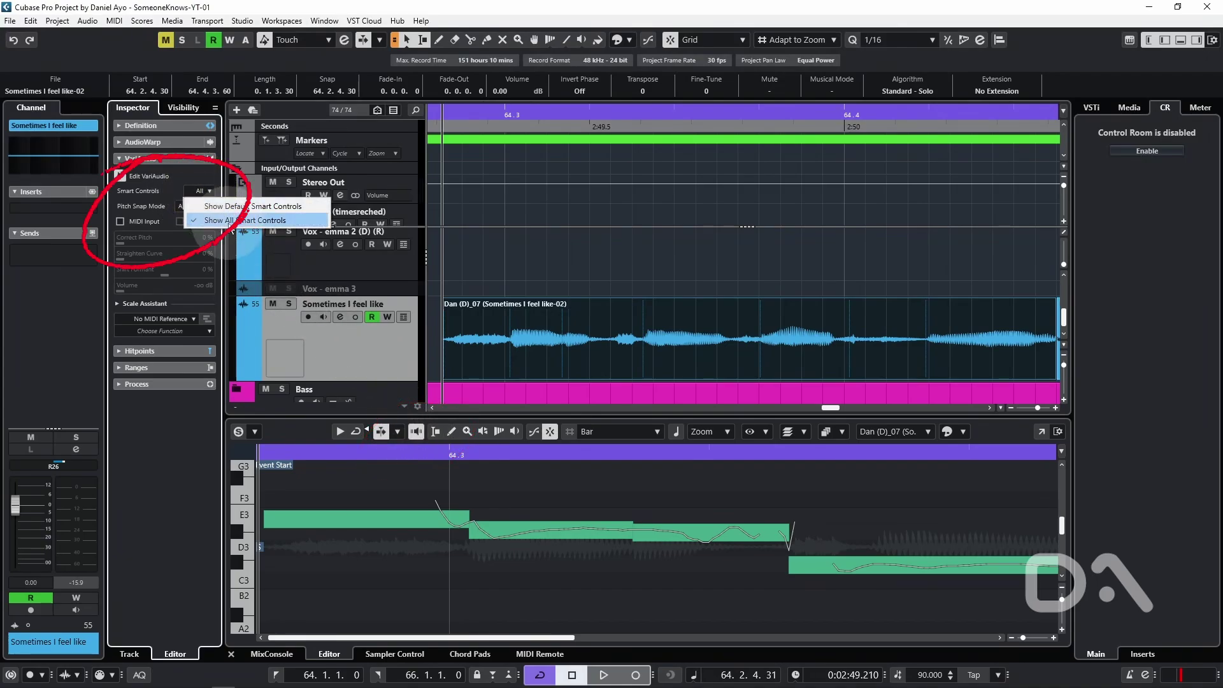
pyautogui.click(223, 220)
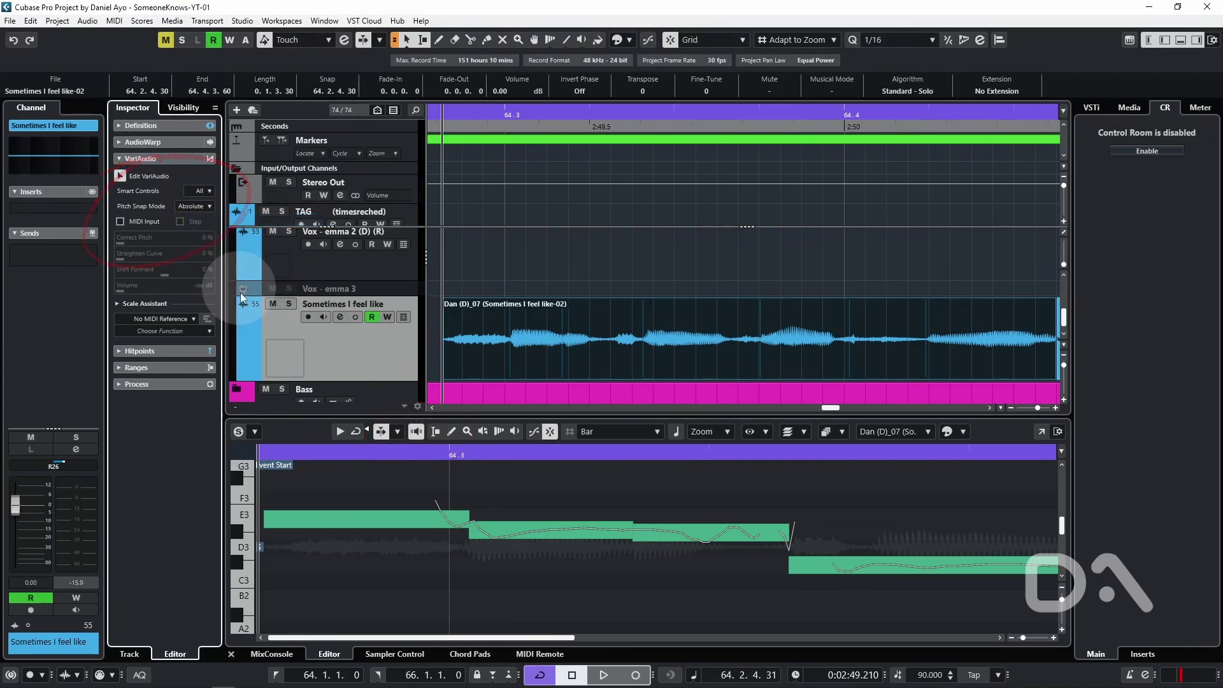
pyautogui.click(304, 515)
pyautogui.click(306, 524)
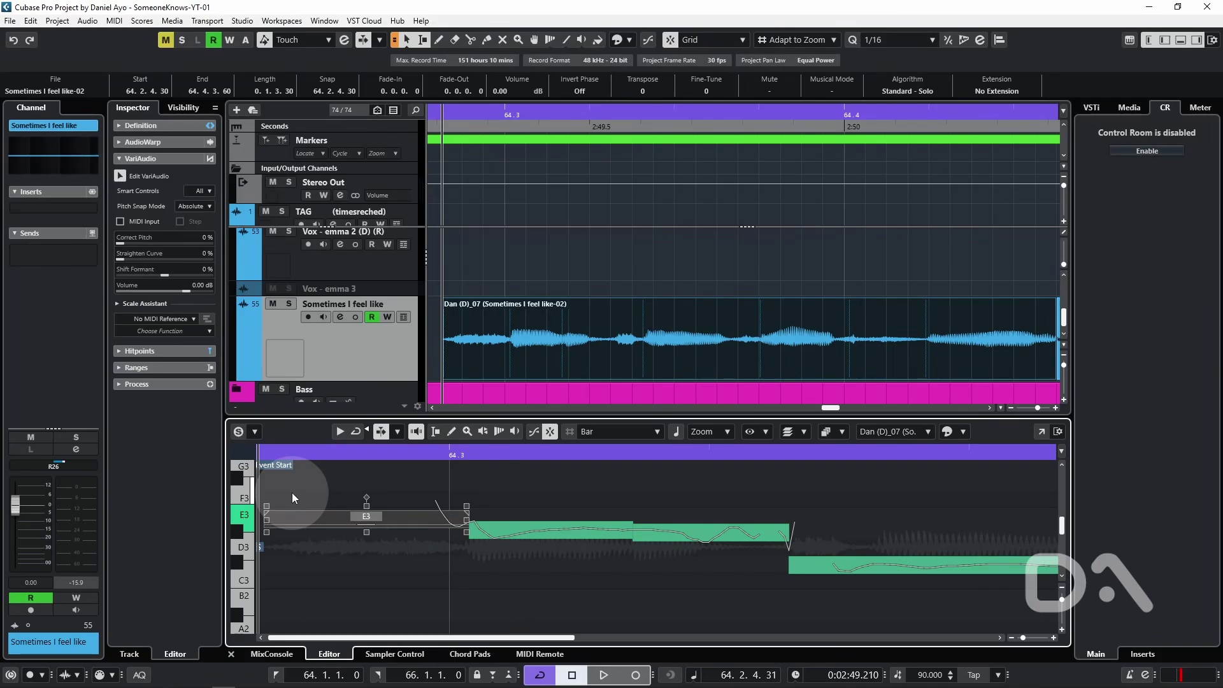
# Step: Step through the pitch segments and glue two of them into a single D#3 segment
pyautogui.press('Right')
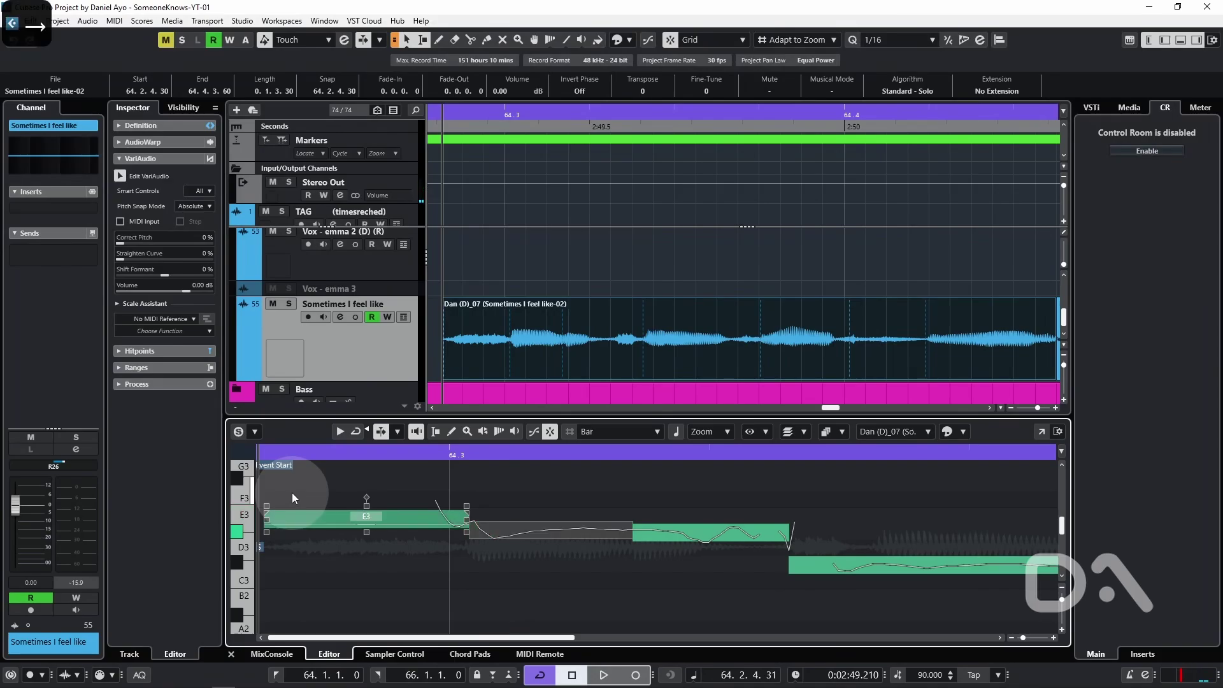
pyautogui.press('Right')
pyautogui.click(292, 492)
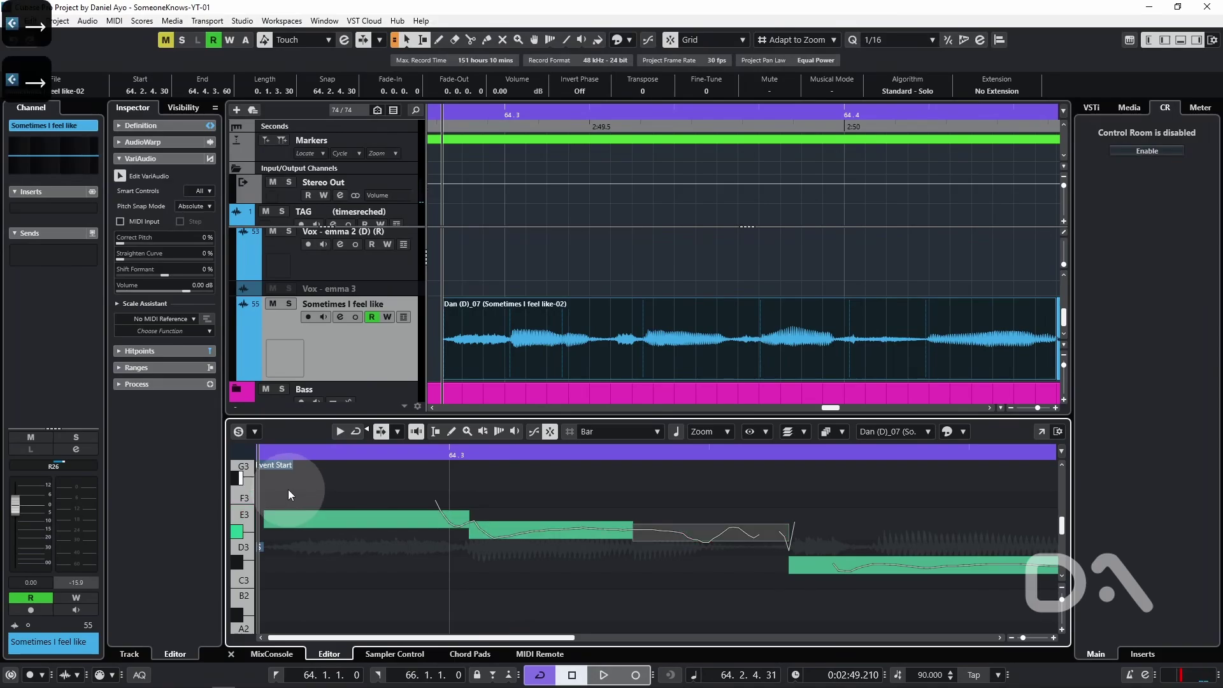
pyautogui.click(641, 542)
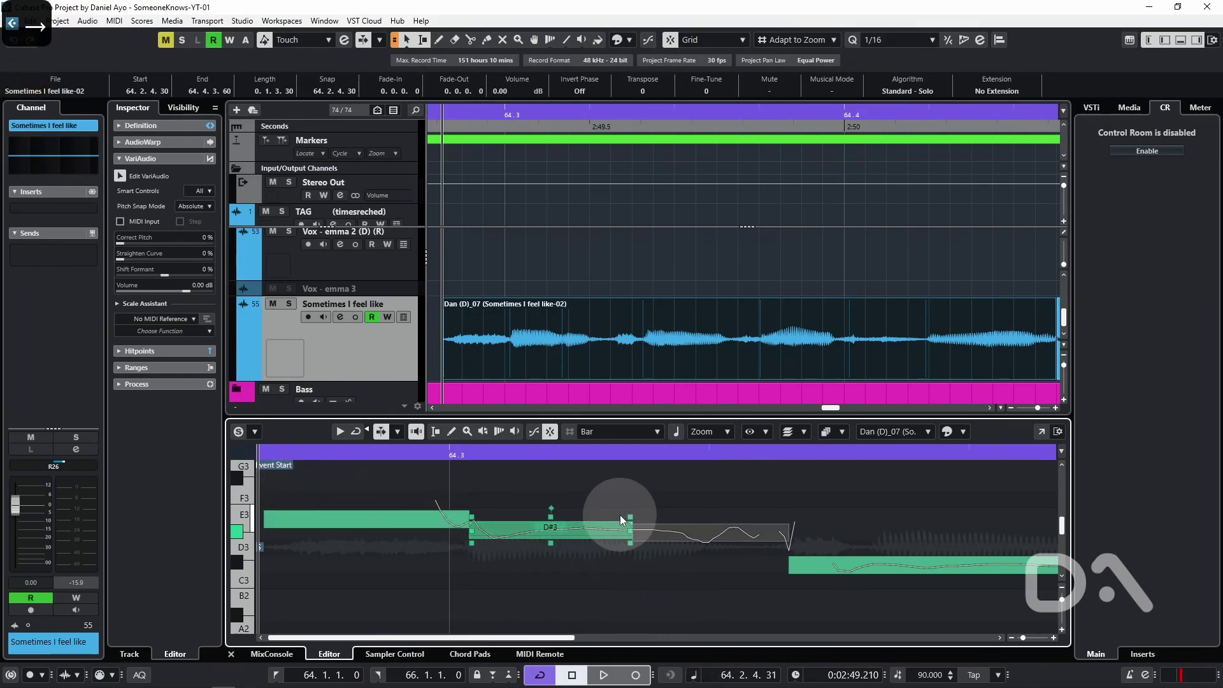
pyautogui.moveTo(620, 516); pyautogui.dragTo(662, 552)
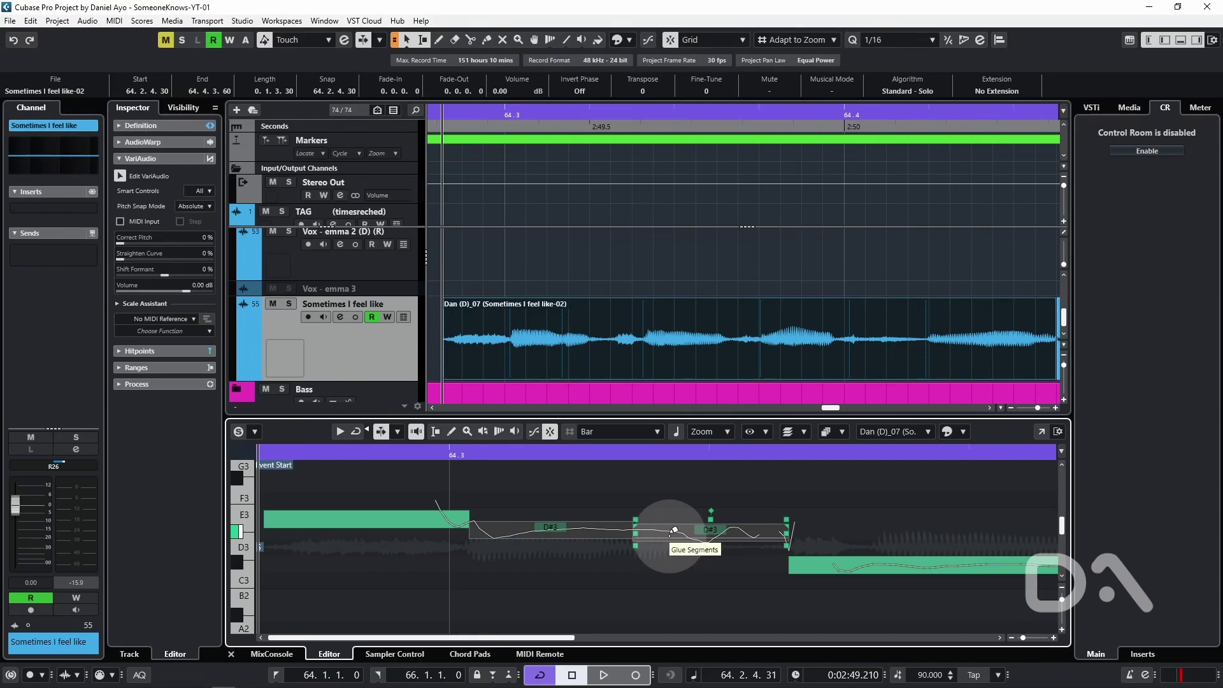
pyautogui.click(673, 530)
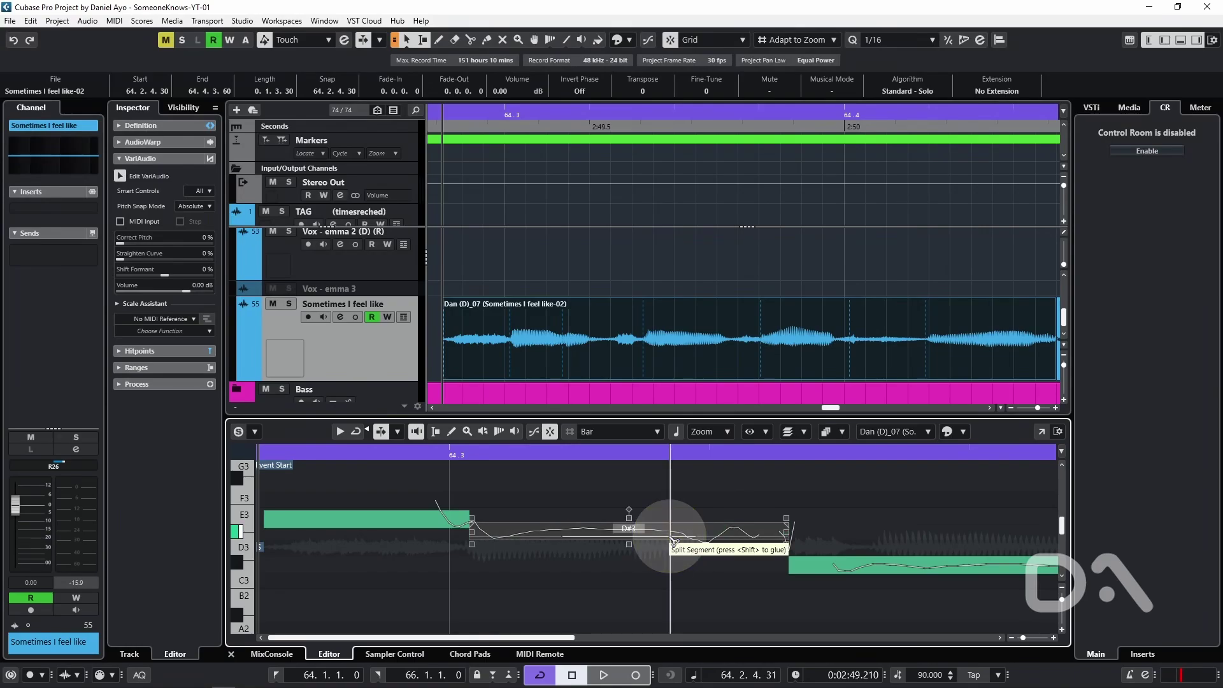
# Step: Reselect the bounced event and step along to the later B2 segments
pyautogui.click(519, 368)
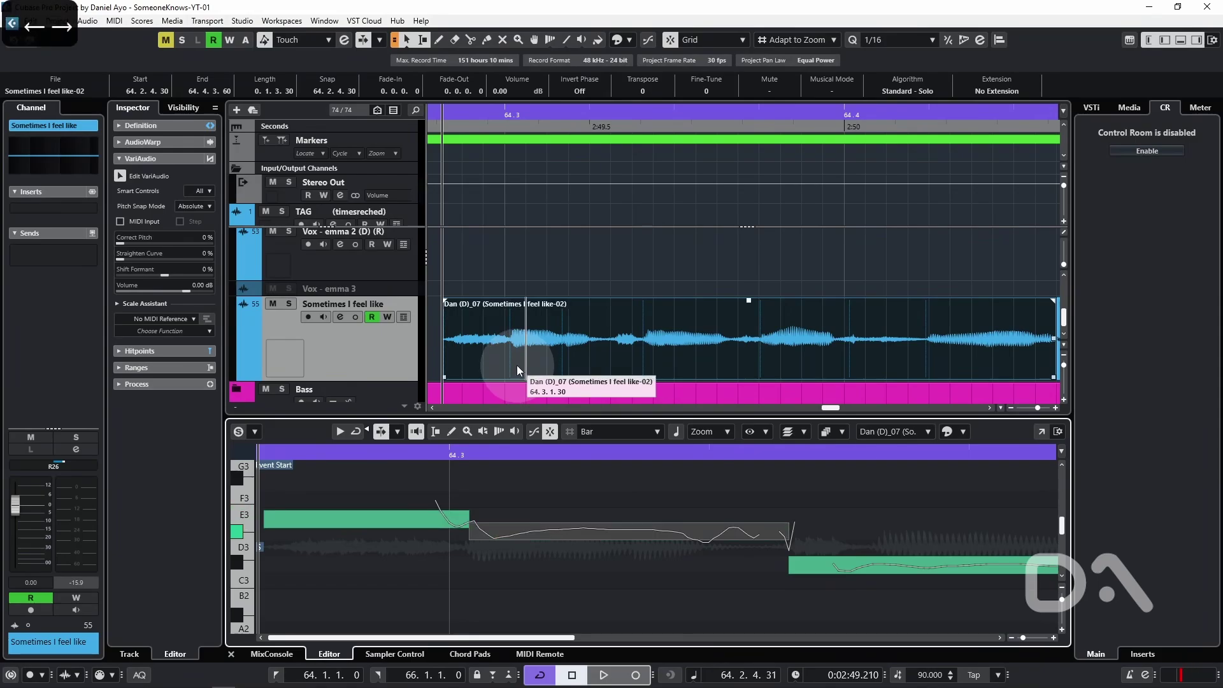
pyautogui.press('Right')
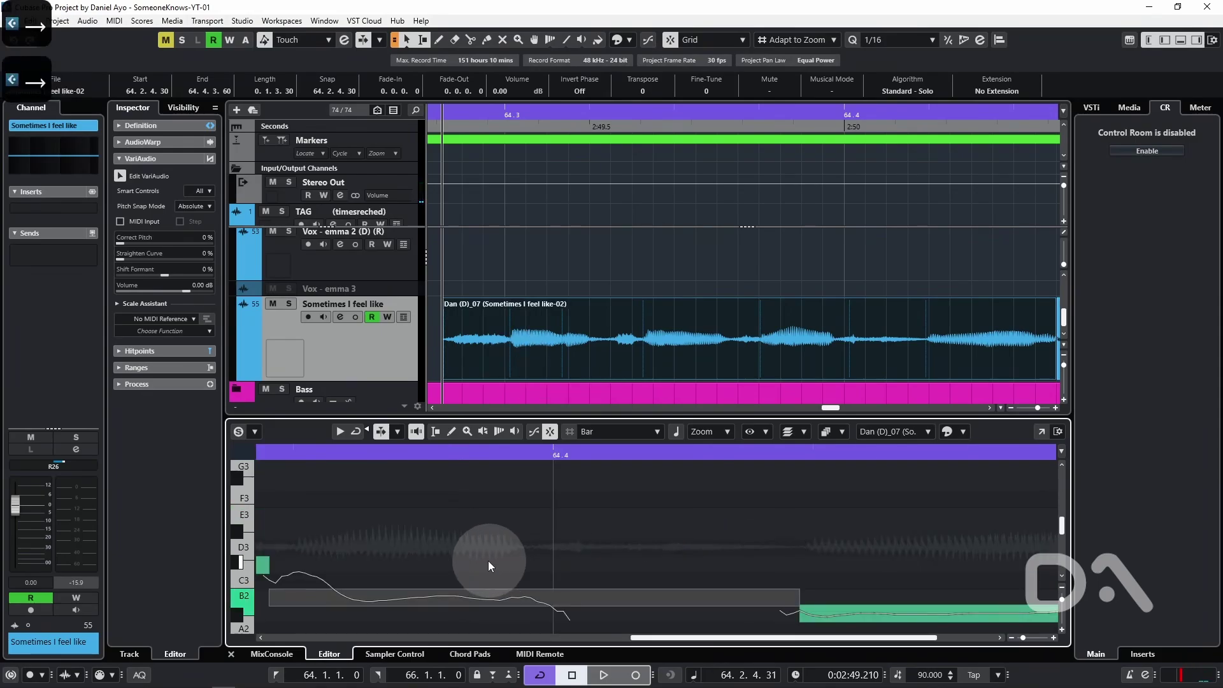
pyautogui.hscroll(-4, 488, 561)
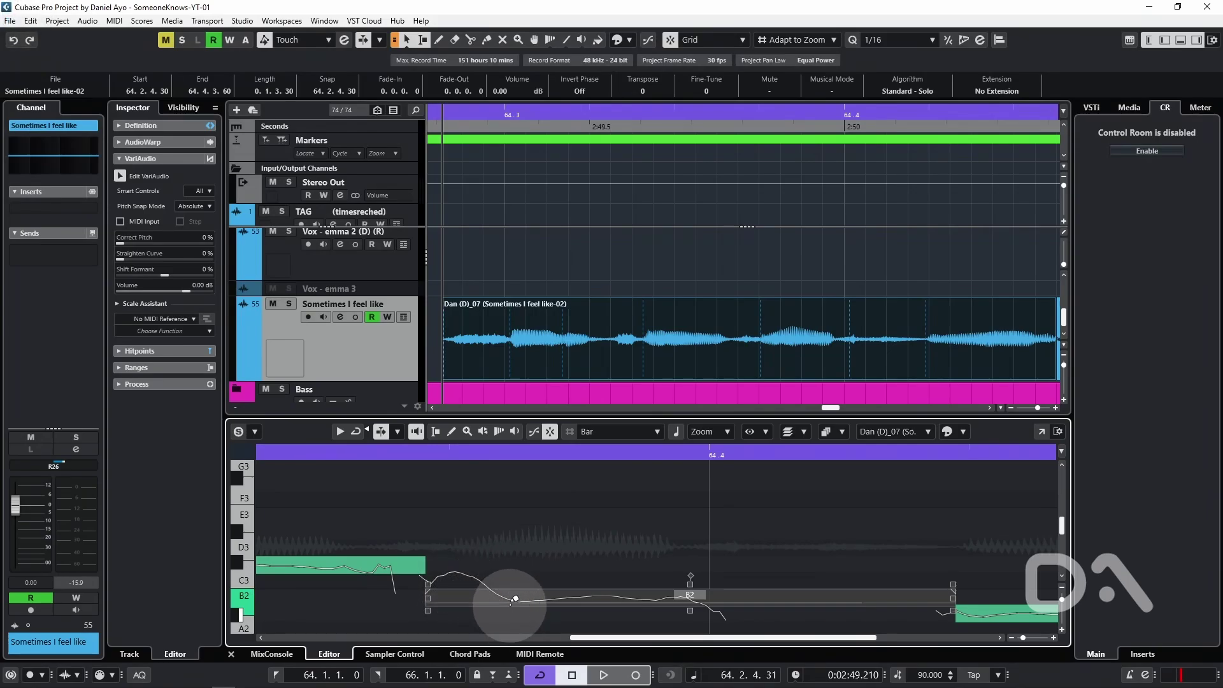
pyautogui.moveTo(580, 532); pyautogui.dragTo(437, 502)
pyautogui.press('Right')
pyautogui.press('Right')
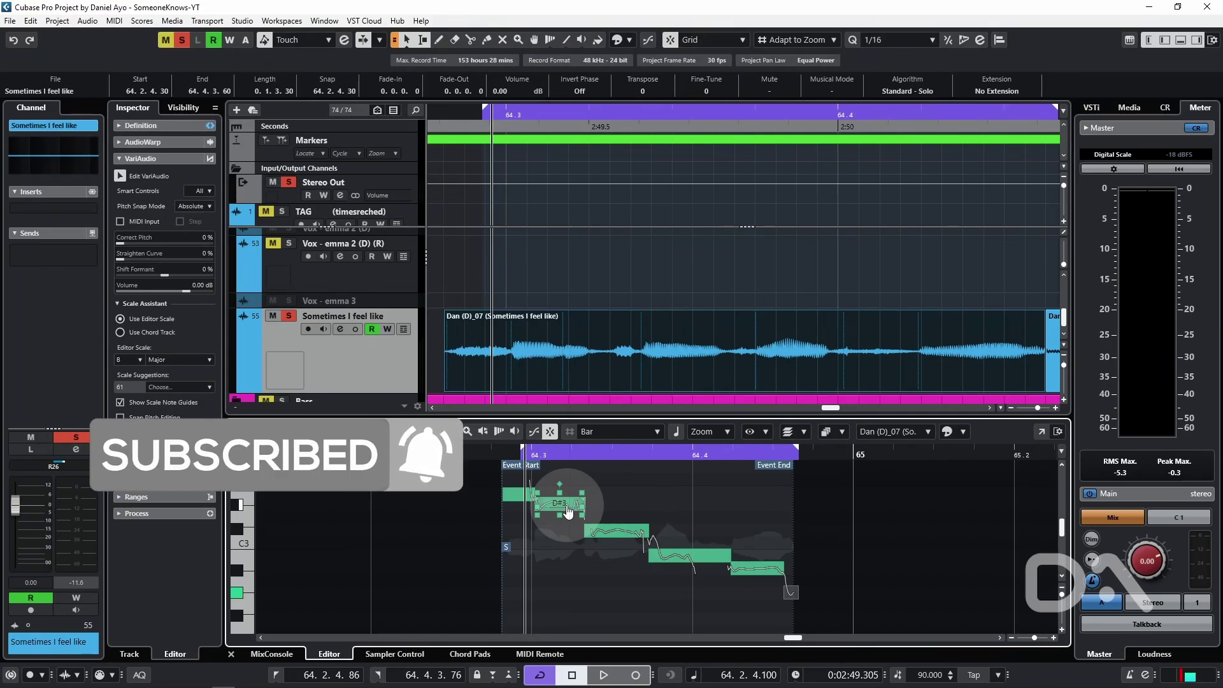
# Step: Select the first E3 segment and drag its warp start later
pyautogui.click(487, 569)
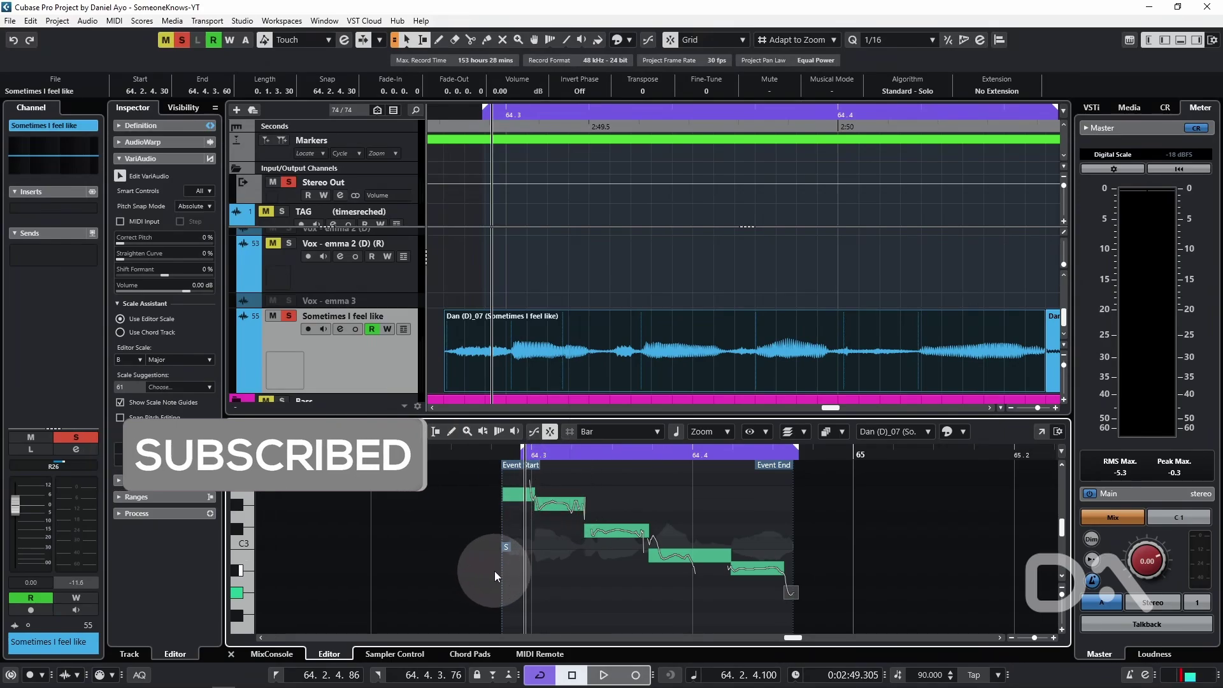
pyautogui.scroll(3, 516, 575)
pyautogui.scroll(3, 522, 575)
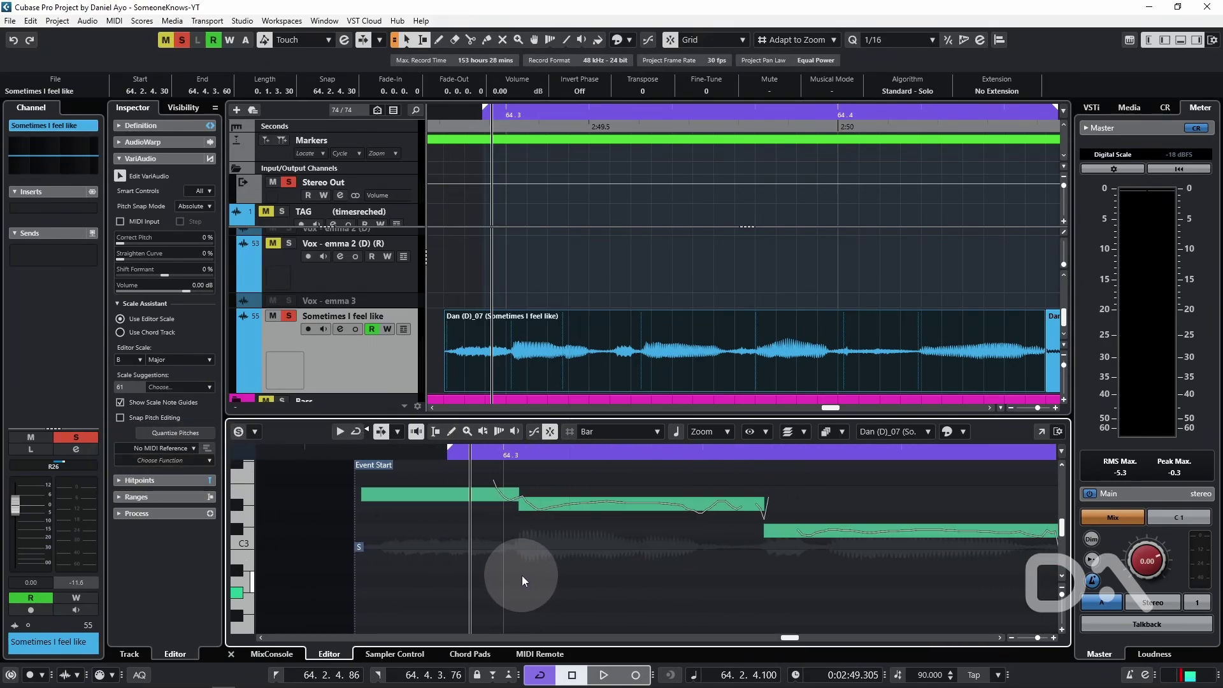
pyautogui.click(393, 499)
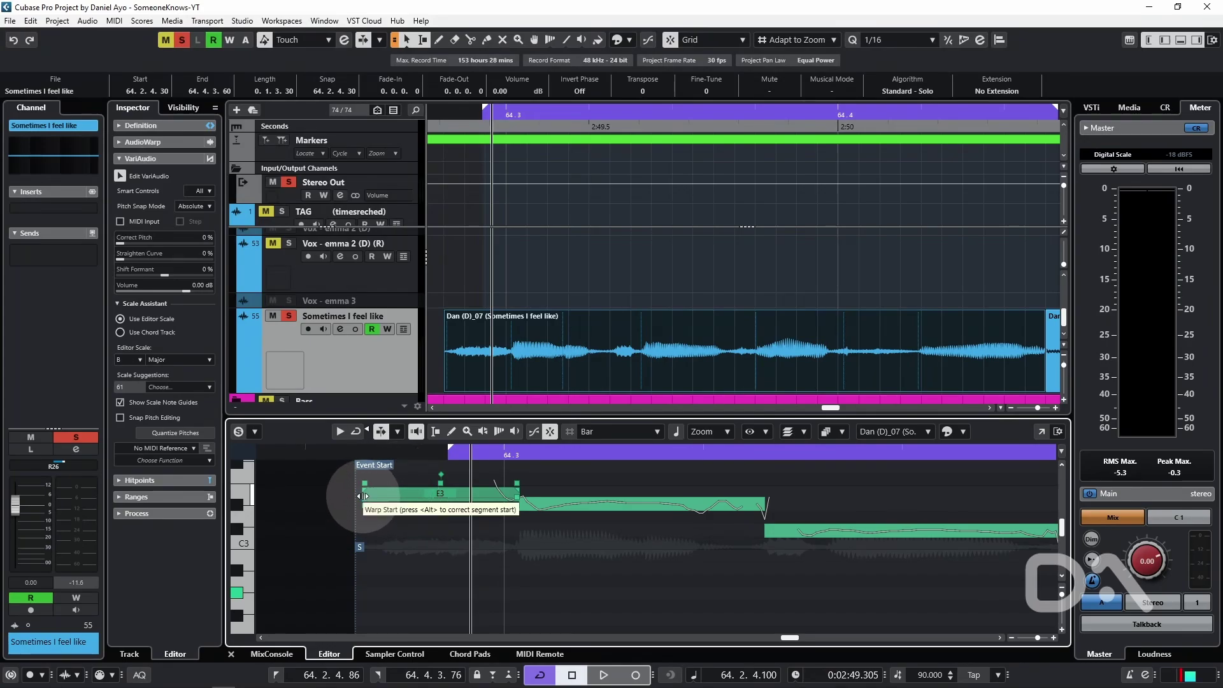
pyautogui.moveTo(365, 496); pyautogui.dragTo(450, 496)
# Step: Bring the later B2 notes into view and pull a B2 segment's warp end earlier
pyautogui.hscroll(3, 658, 572)
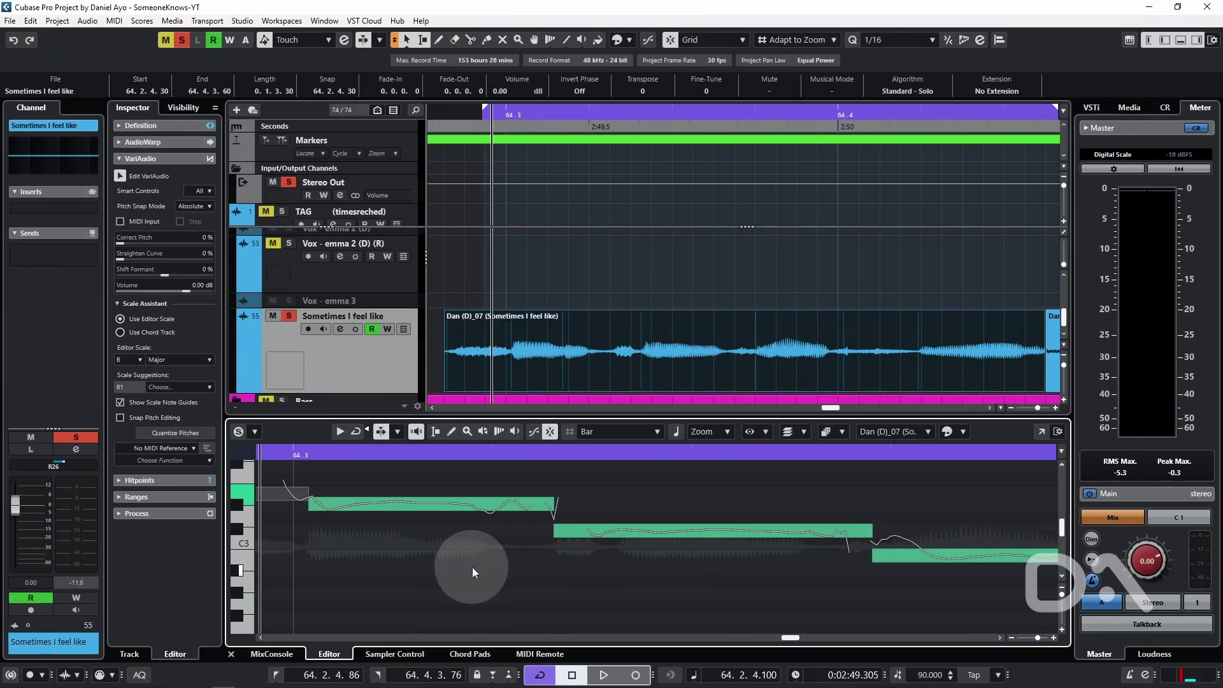
pyautogui.hscroll(-1, 473, 581)
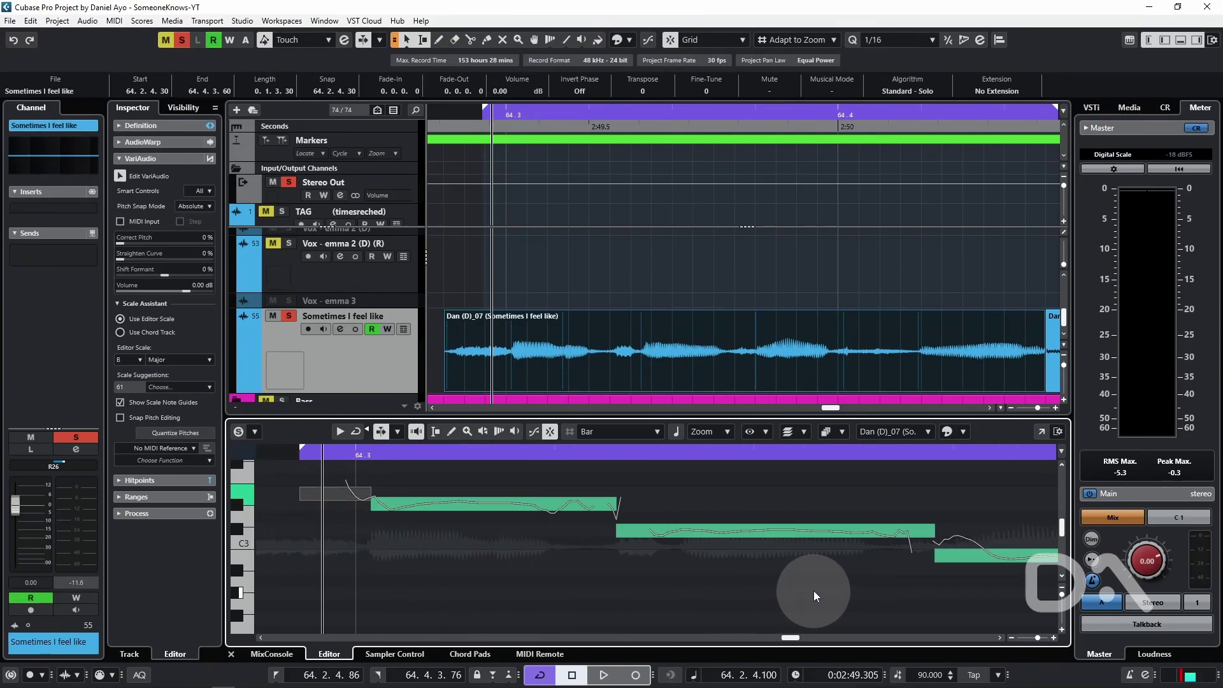
pyautogui.moveTo(812, 591); pyautogui.dragTo(608, 599)
pyautogui.moveTo(708, 584); pyautogui.dragTo(442, 598)
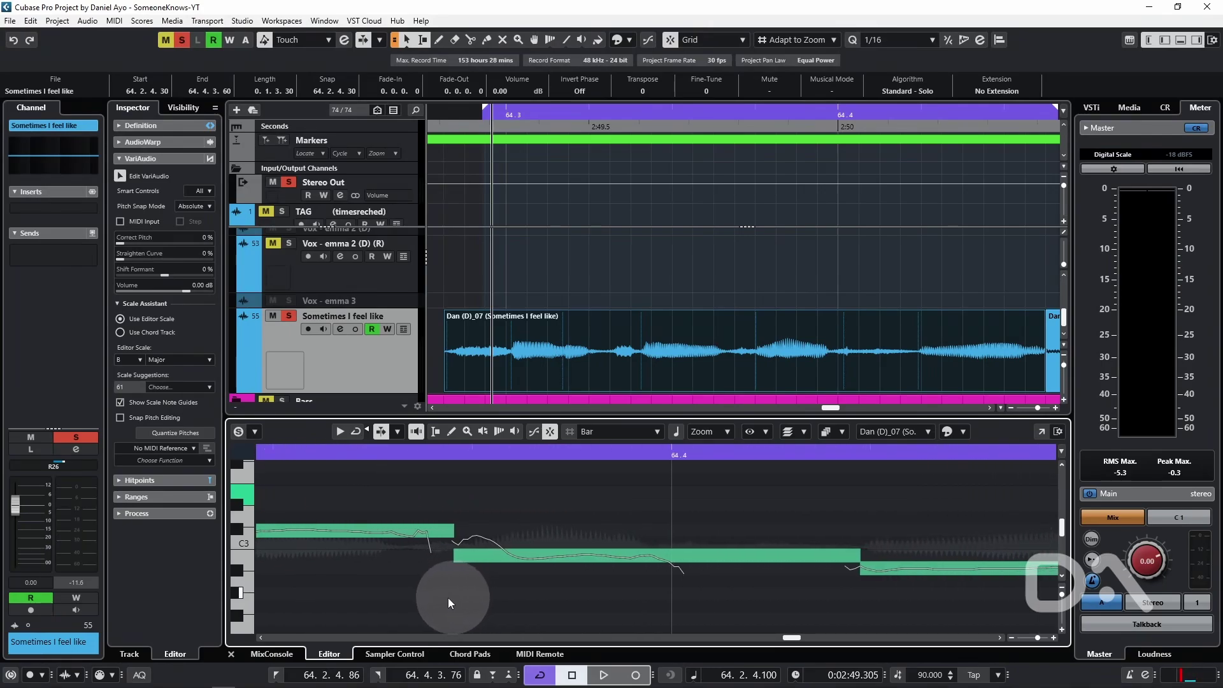
pyautogui.hscroll(3, 659, 593)
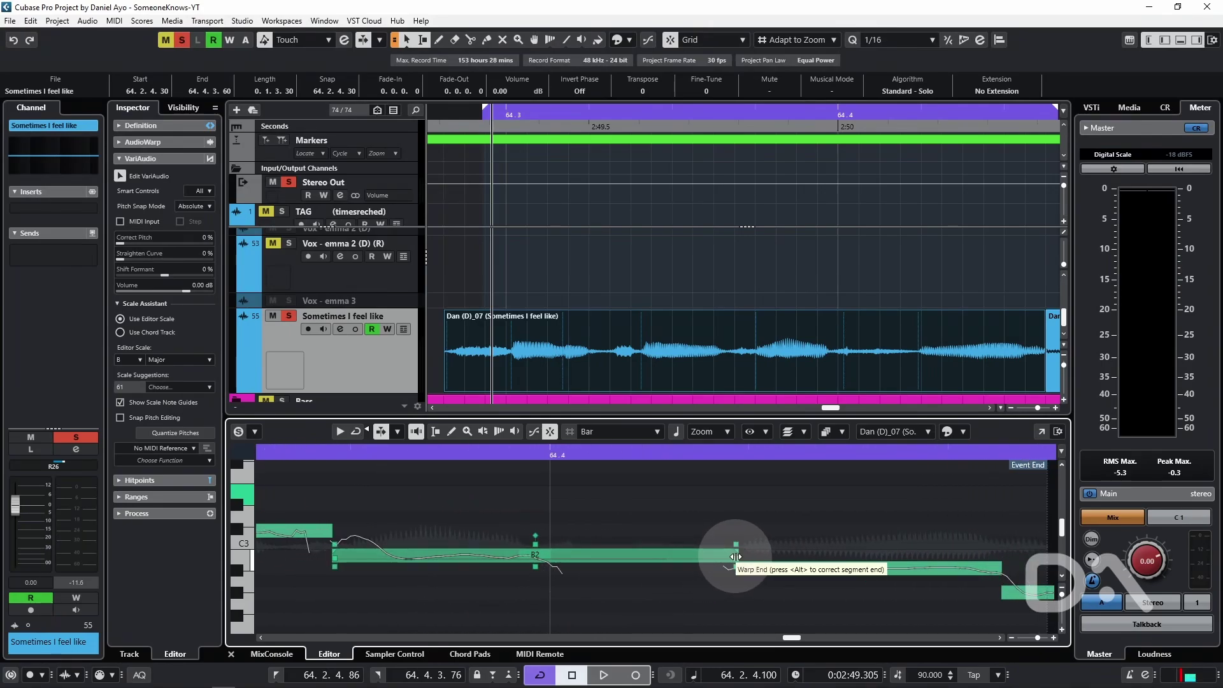
pyautogui.moveTo(734, 559); pyautogui.dragTo(553, 579)
pyautogui.hscroll(3, 374, 593)
pyautogui.hscroll(-5, 375, 592)
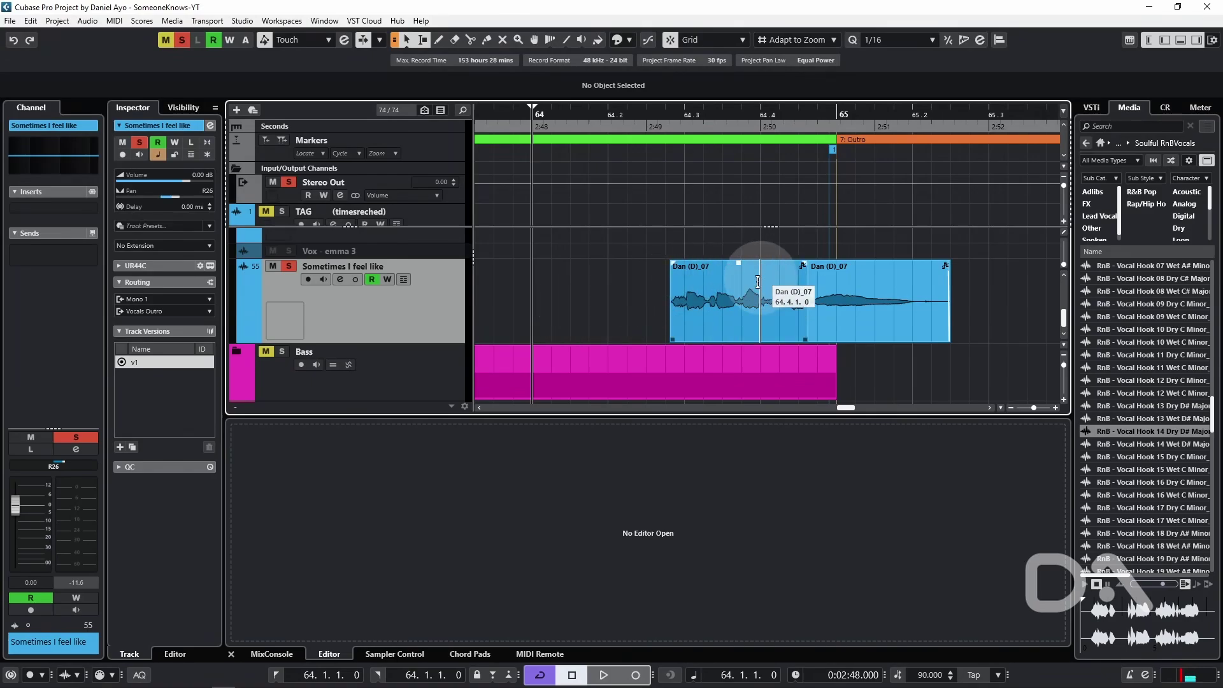
# Step: Run the Ctrl+B Bounce & Edit VariAudio macro on the first event, replacing it with the bounce
pyautogui.doubleClick(747, 307)
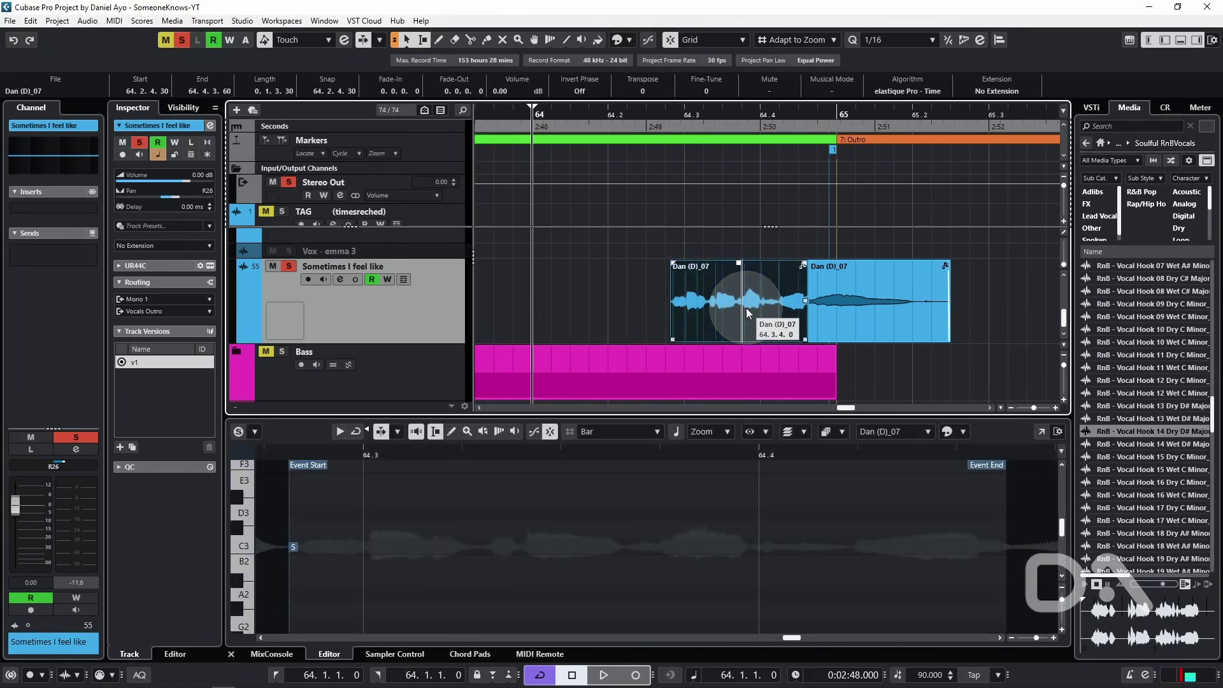
pyautogui.hotkey('ctrl', 'b')
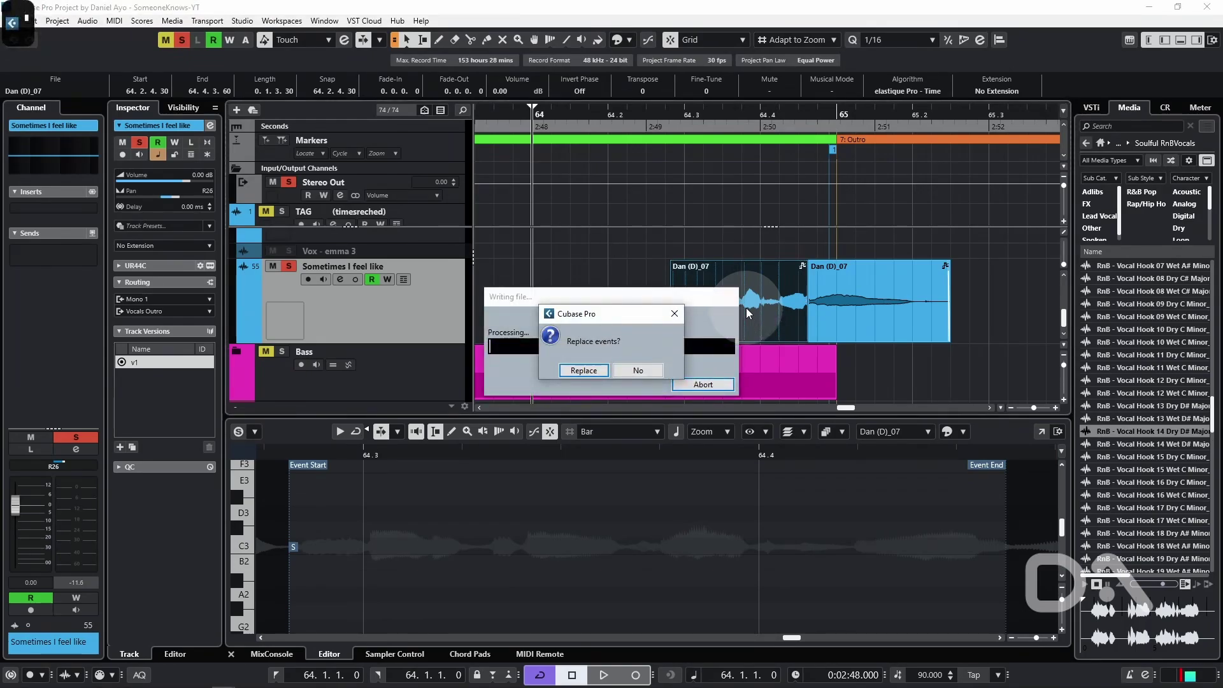
pyautogui.press('Return')
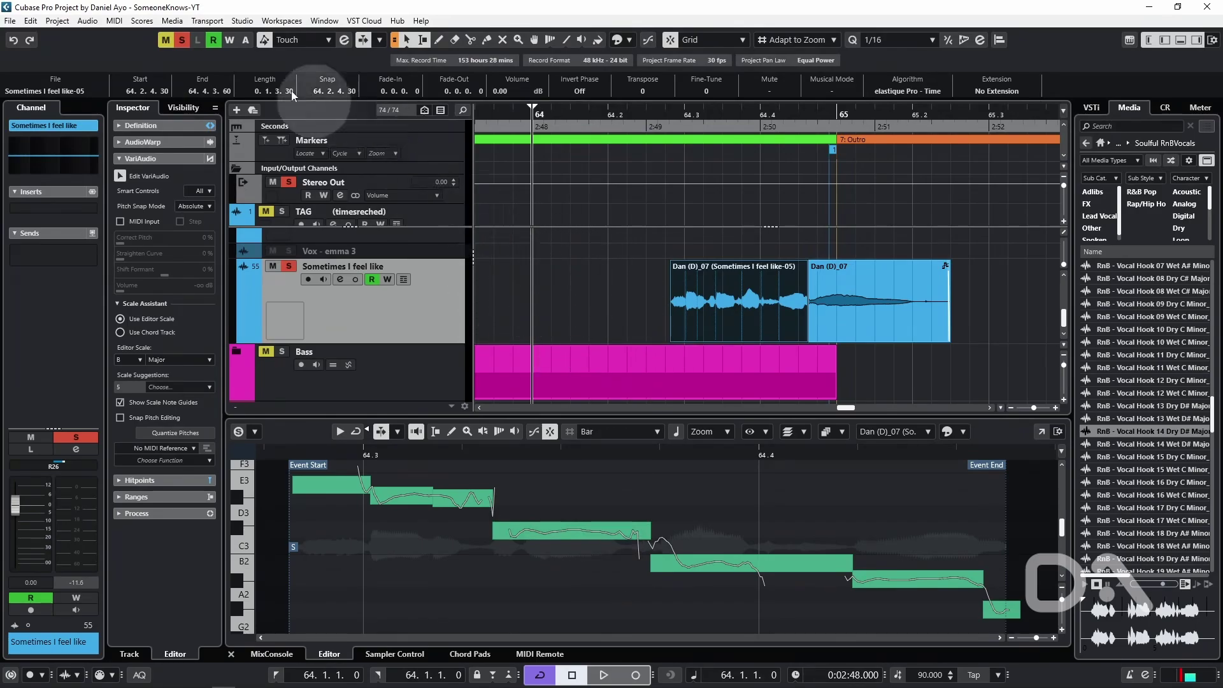
# Step: In Key Commands, expand the Bounce & Edit VariAudio macro to show its seven commands
pyautogui.click(30, 21)
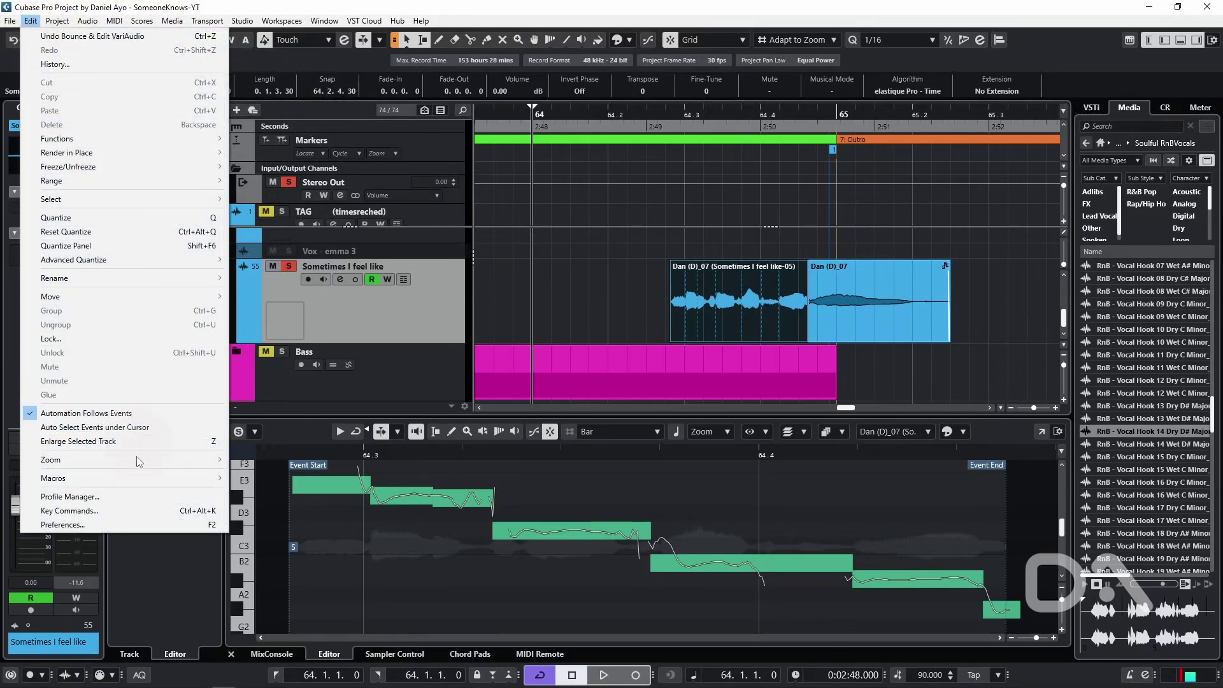
pyautogui.click(122, 508)
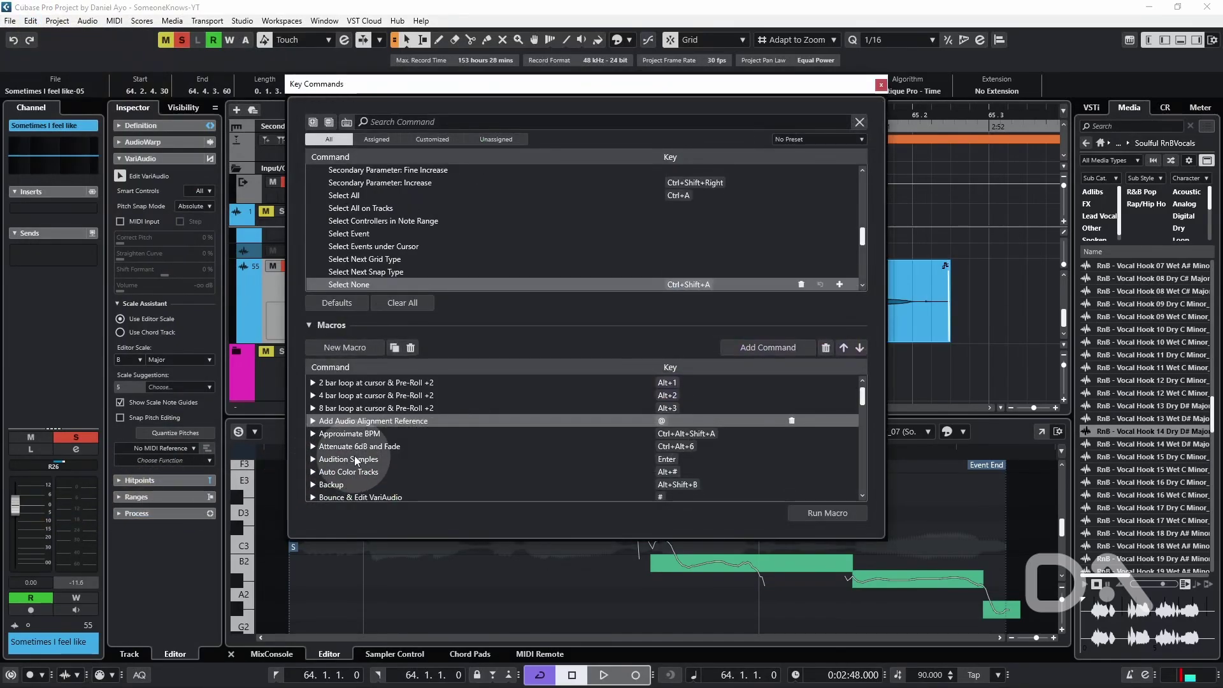
pyautogui.scroll(-1, 395, 438)
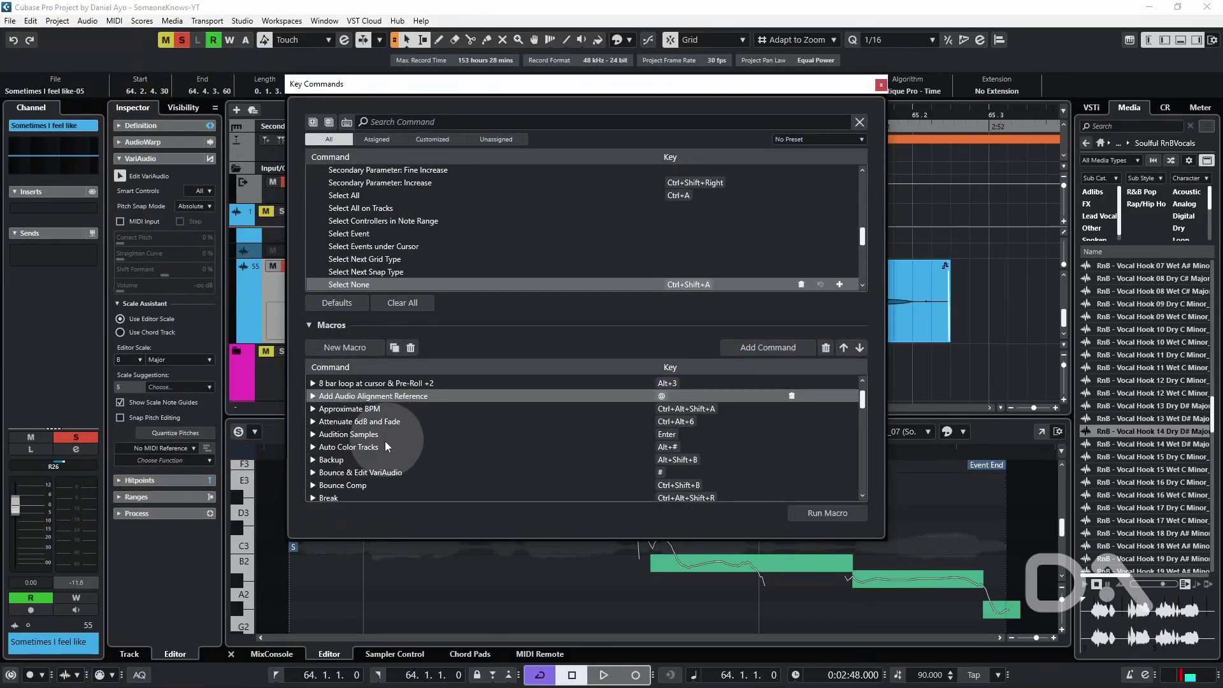
pyautogui.click(312, 472)
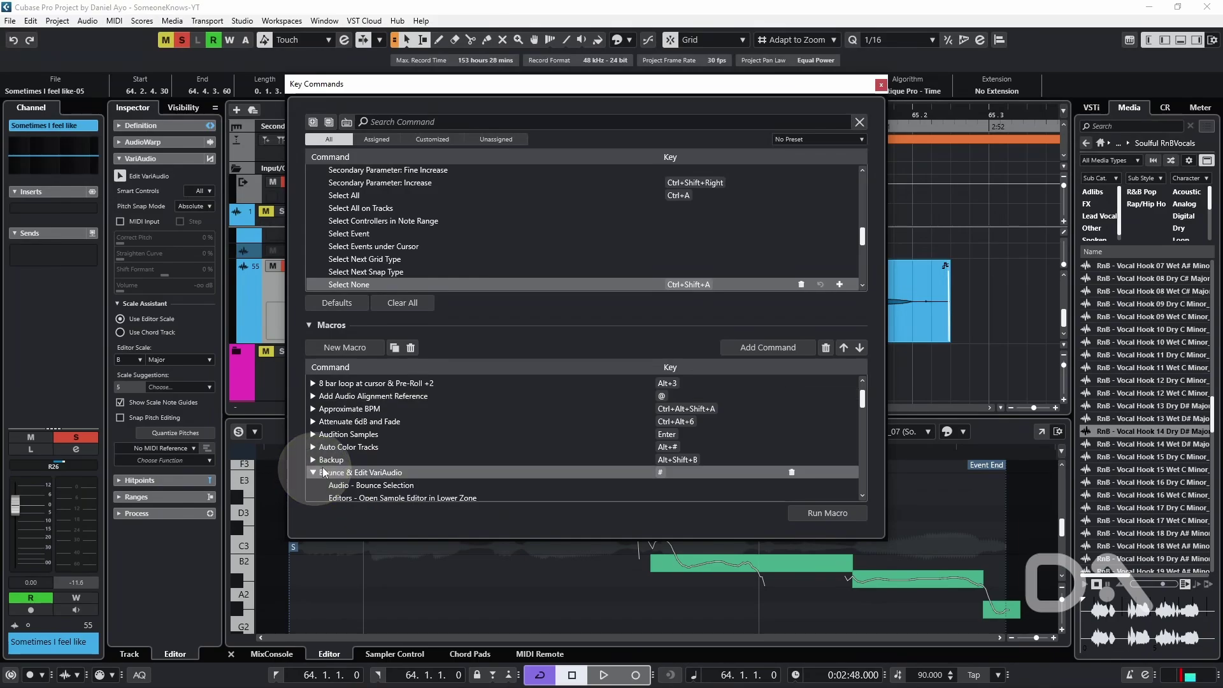
pyautogui.scroll(-4, 415, 419)
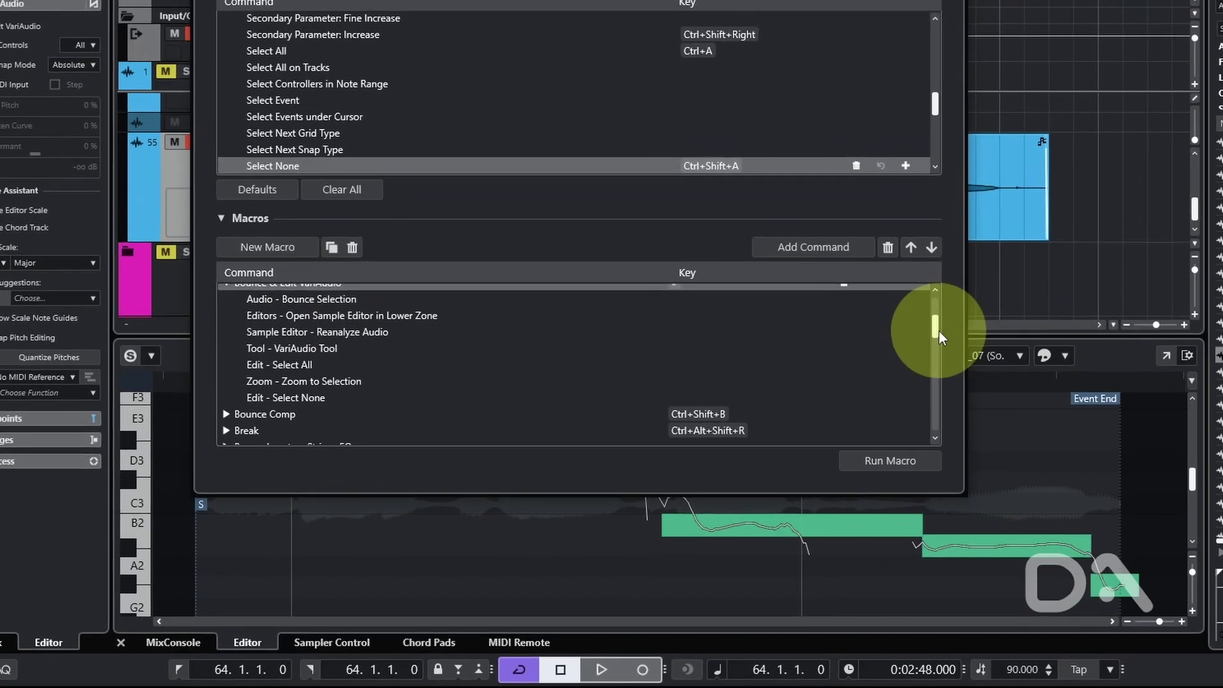
pyautogui.moveTo(864, 416); pyautogui.dragTo(864, 411)
pyautogui.moveTo(977, 288); pyautogui.dragTo(975, 282)
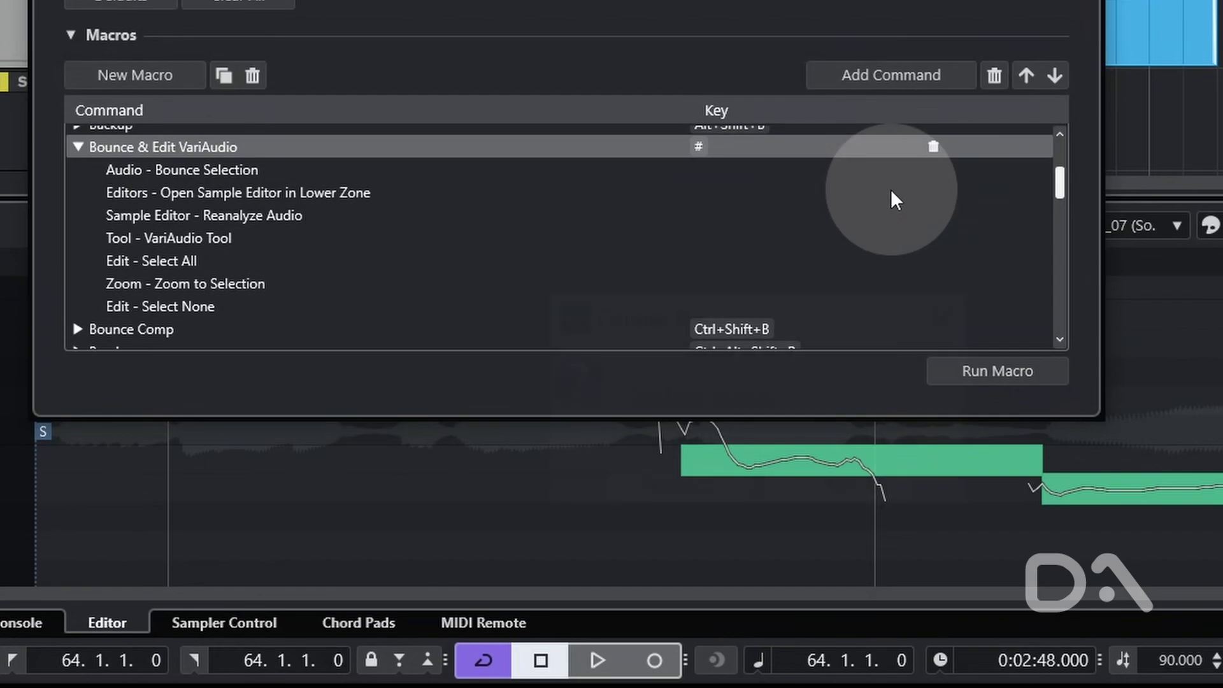
# Step: Trigger the Bounce & Edit VariAudio macro with the # key
pyautogui.press('#')
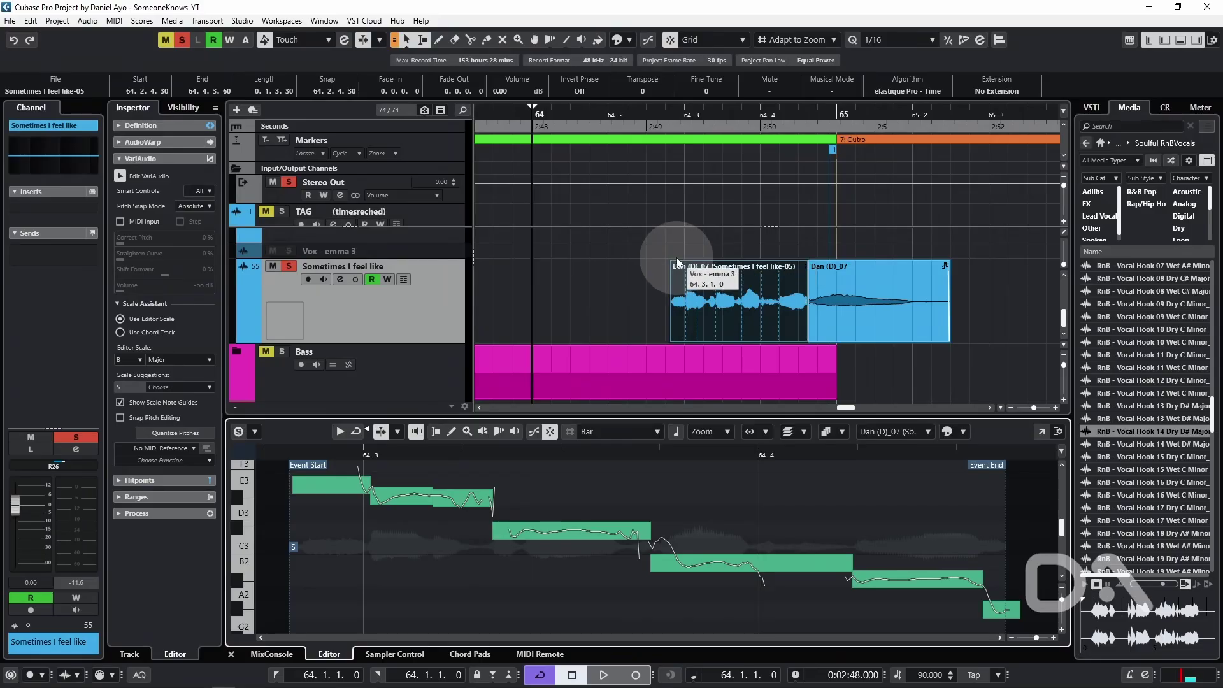
# Step: Undo the bounce, then rerun the macro to create the '-06' bounced event
pyautogui.hotkey('ctrl', 'z')
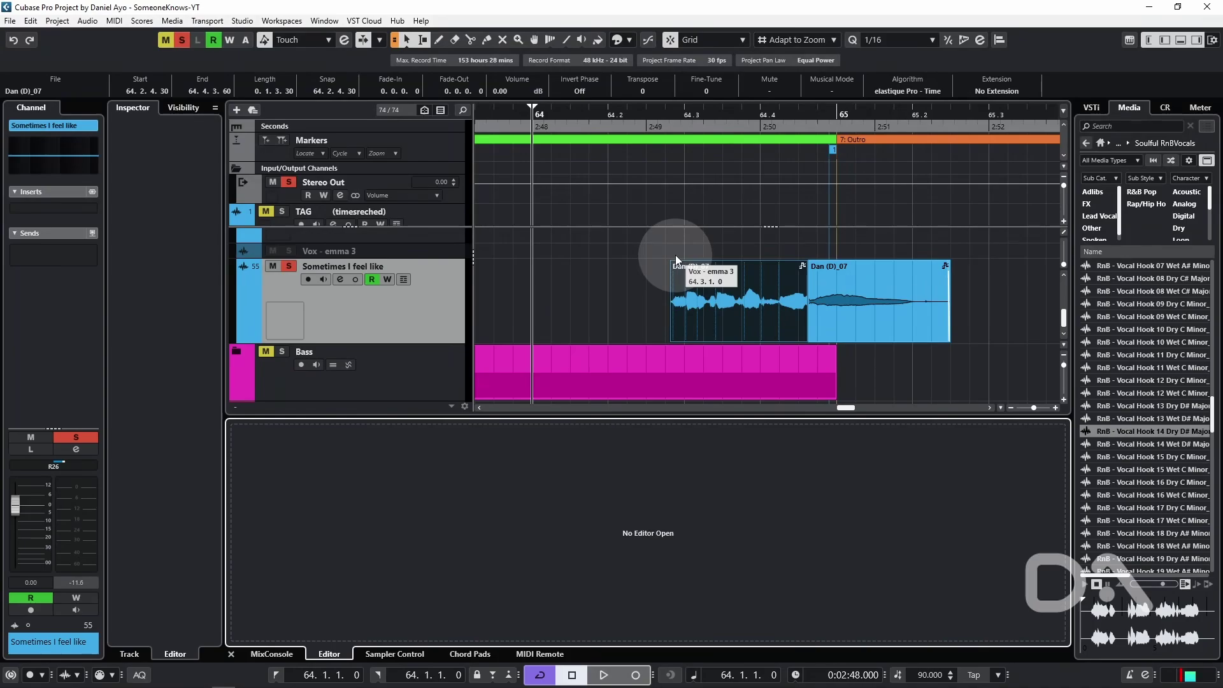
pyautogui.press('Return')
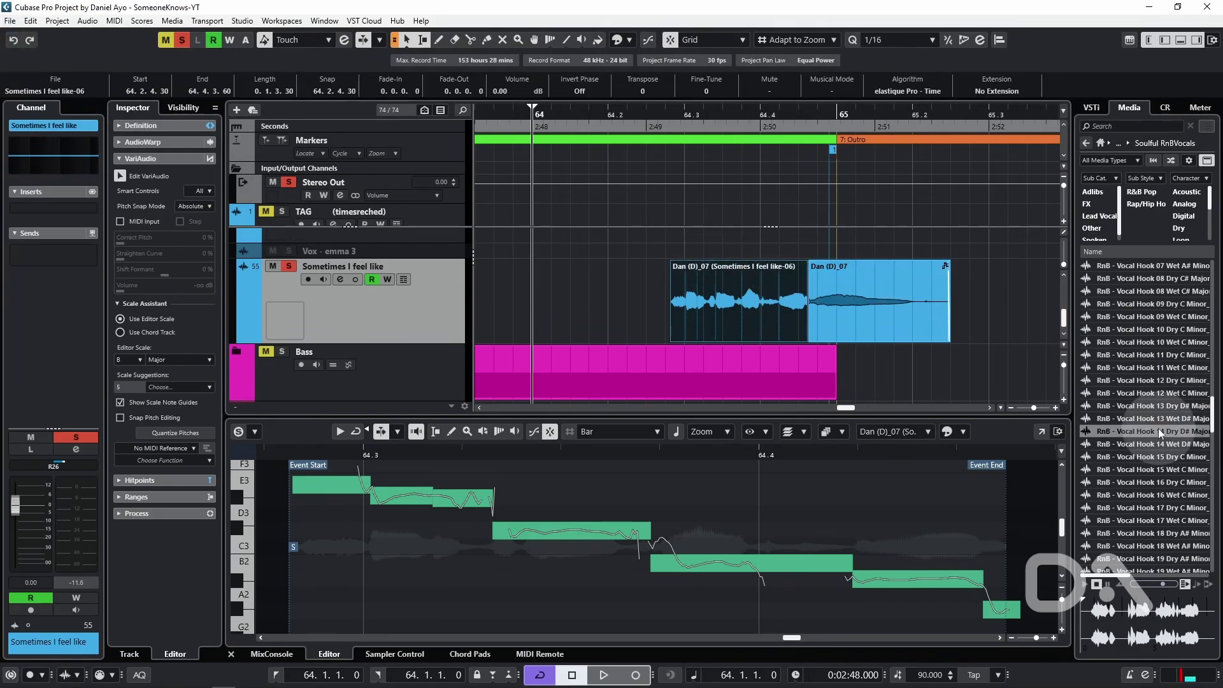
# Step: Place RnB - Vocal Hook 14 at bar 65.3 and bounce it with the VariAudio macro
pyautogui.moveTo(1153, 431); pyautogui.dragTo(985, 331)
pyautogui.hscroll(6, 973, 373)
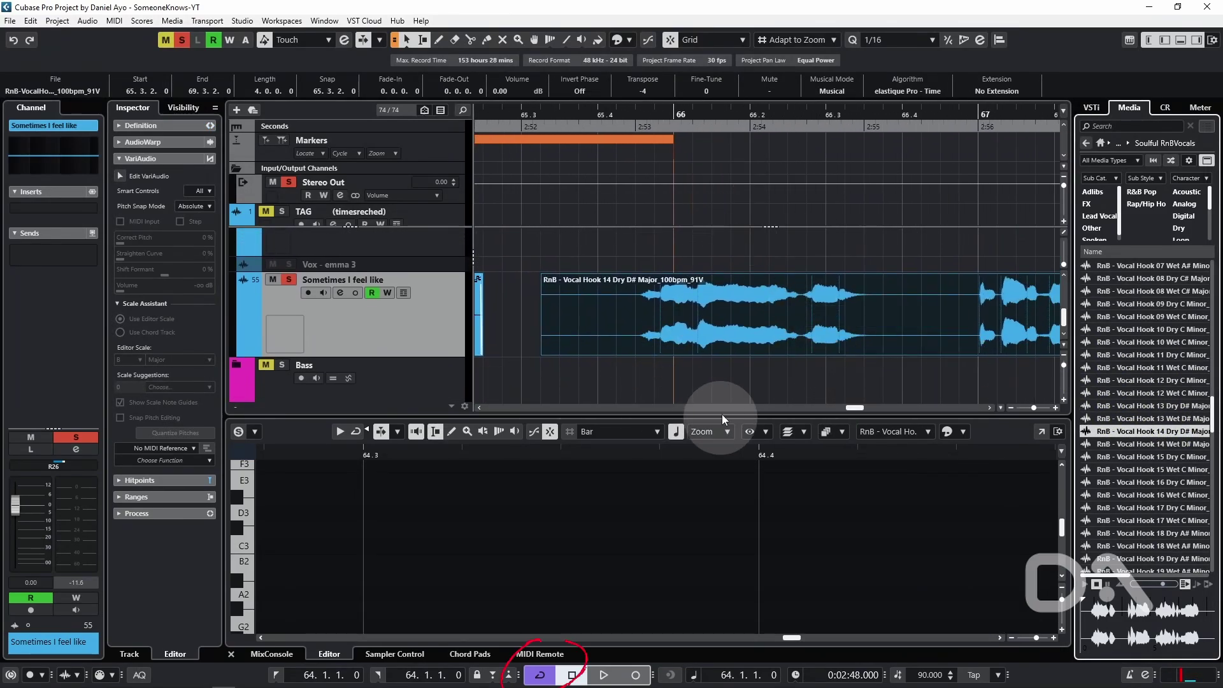
pyautogui.scroll(-4, 722, 386)
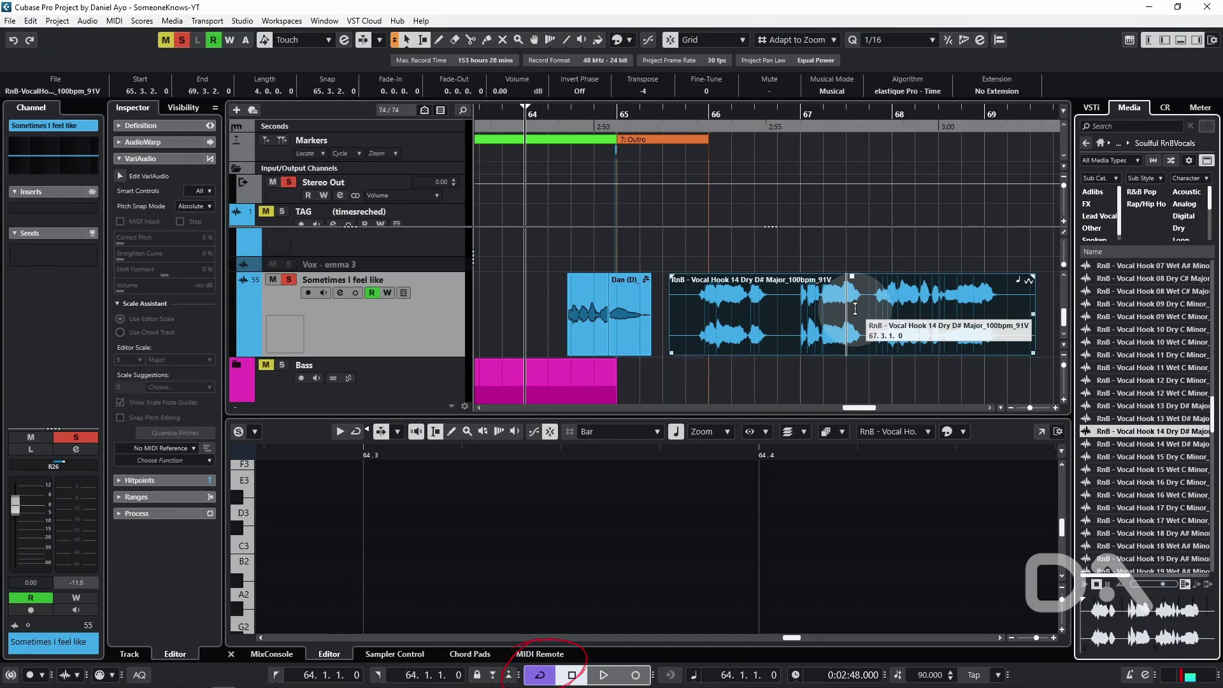
pyautogui.press('Return')
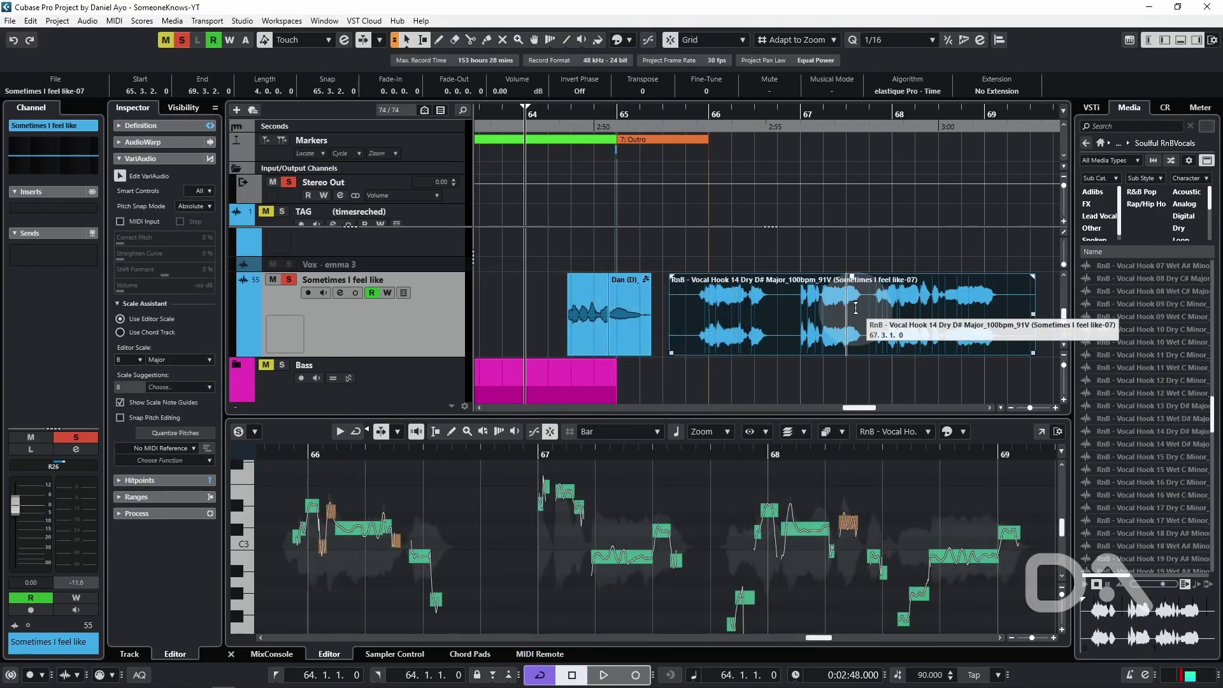